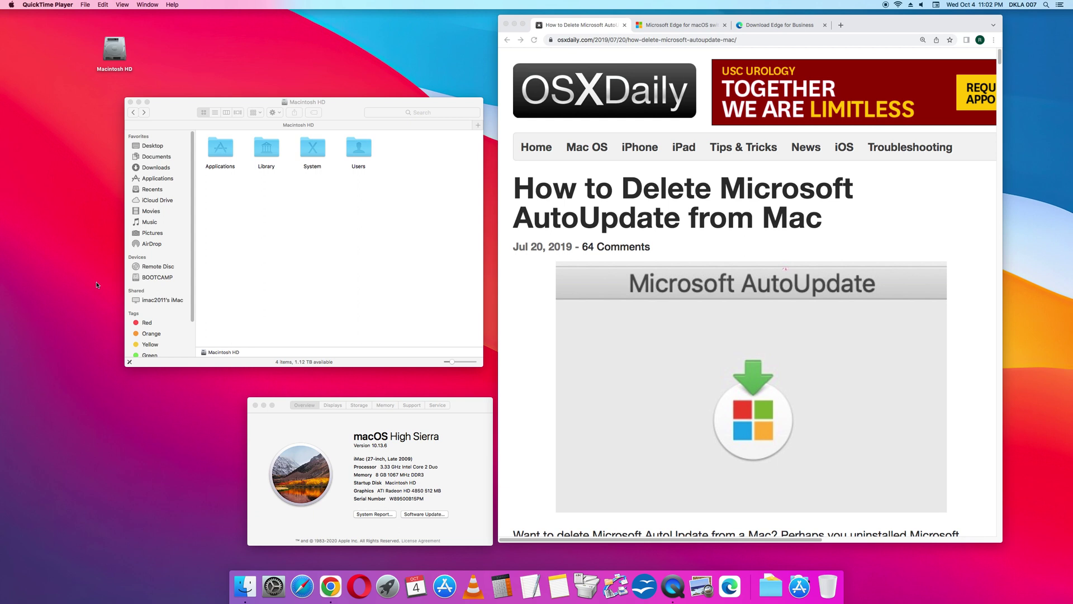
- Open the Library folder from Macintosh HD in its own Finder window
left_click(110, 57)
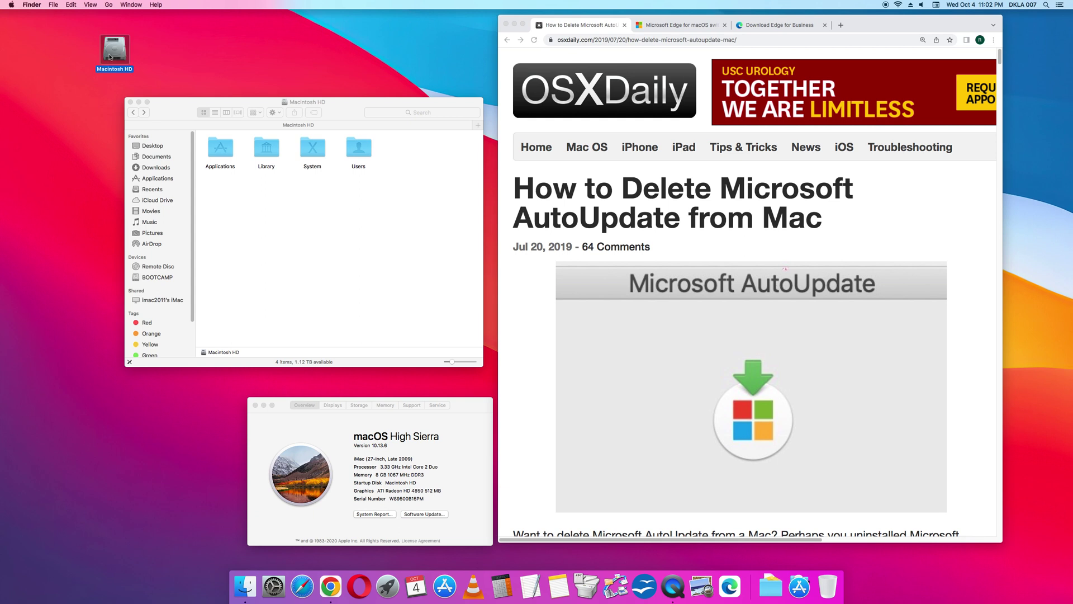
left_click(236, 218)
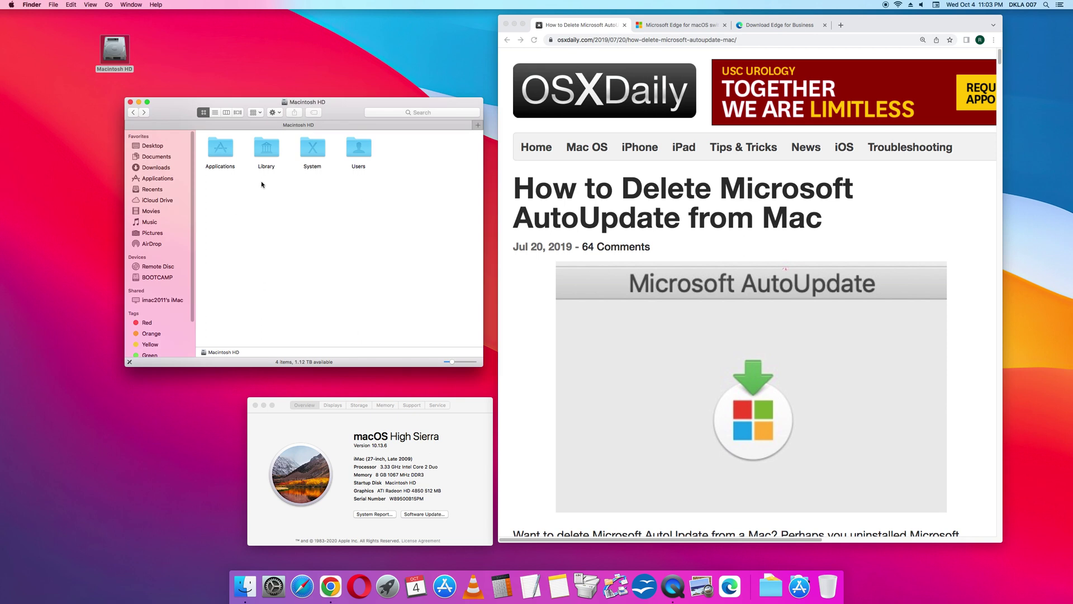
left_click(267, 156)
right_click(268, 156)
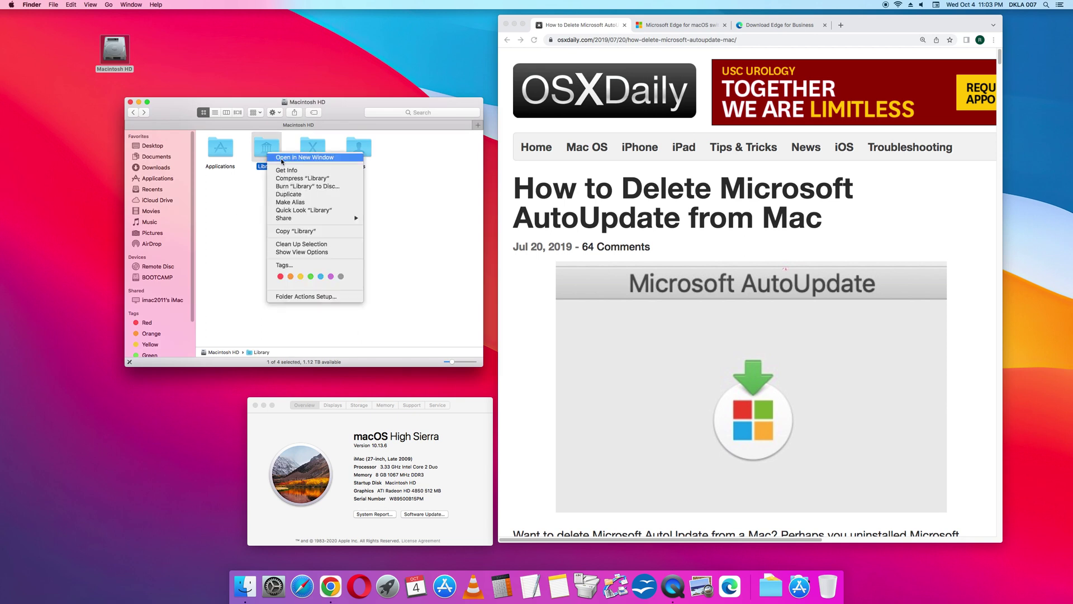
left_click(339, 128)
key("super+o")
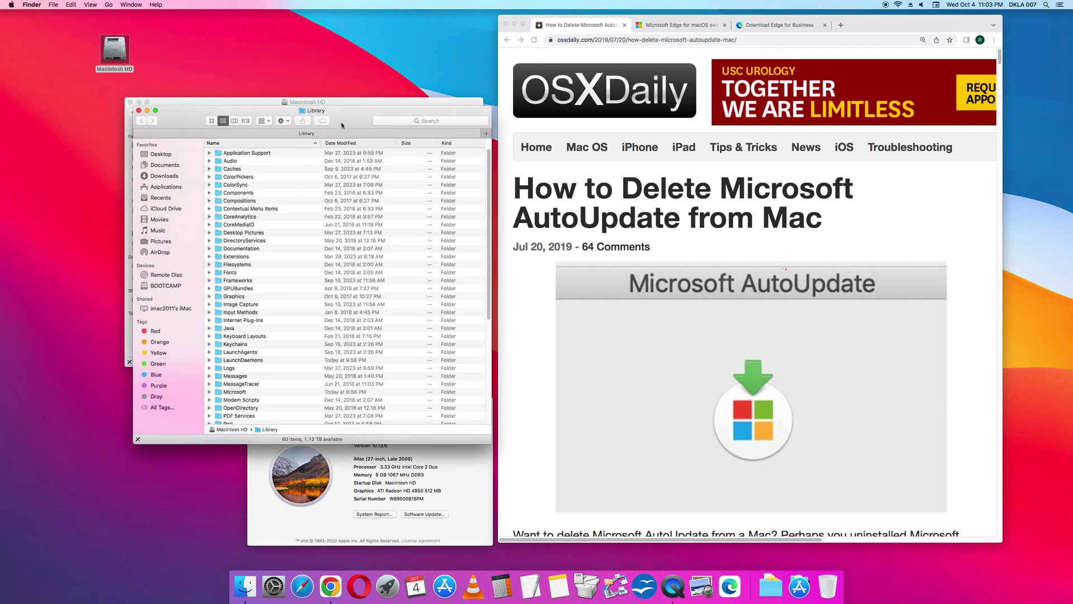
- Open Microsoft in a new window and expand EdgeUpdater to its 109.0.1518.107 application
left_click(241, 393)
right_click(241, 393)
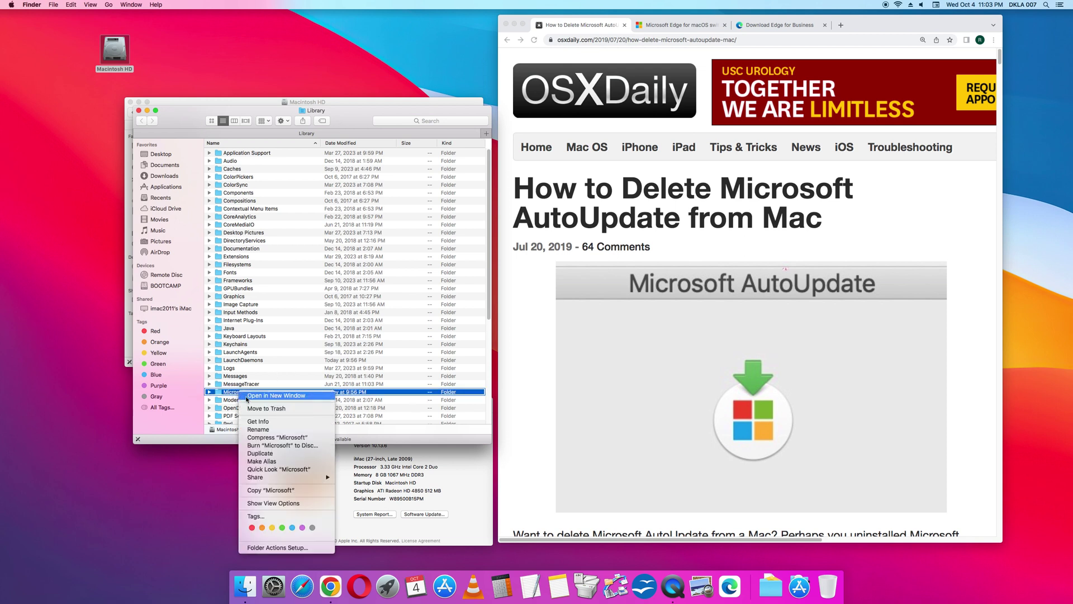
left_click(248, 396)
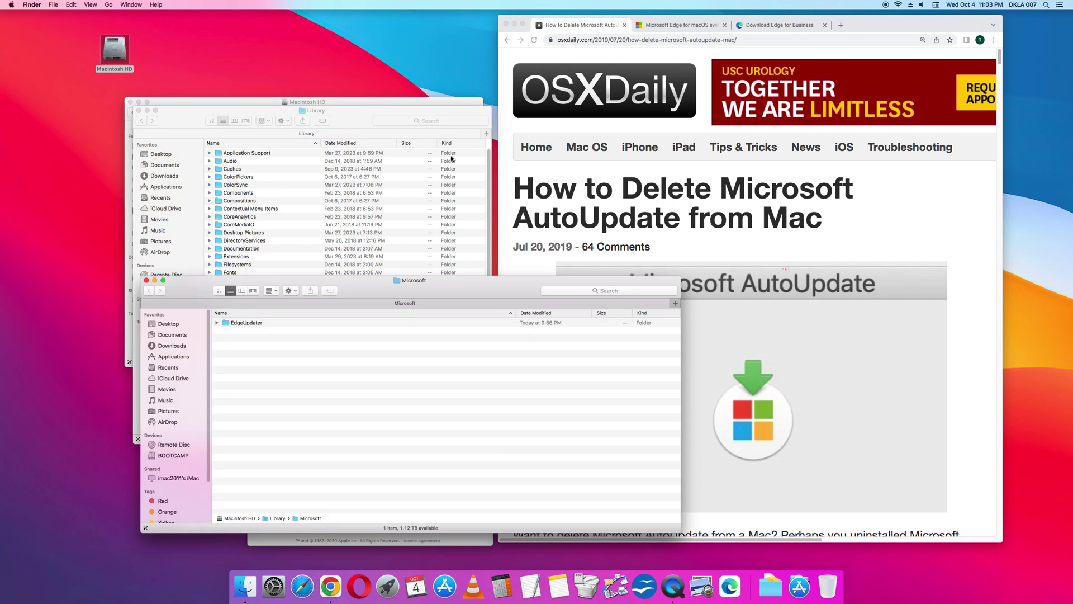
left_click_drag(392, 281, 412, 49)
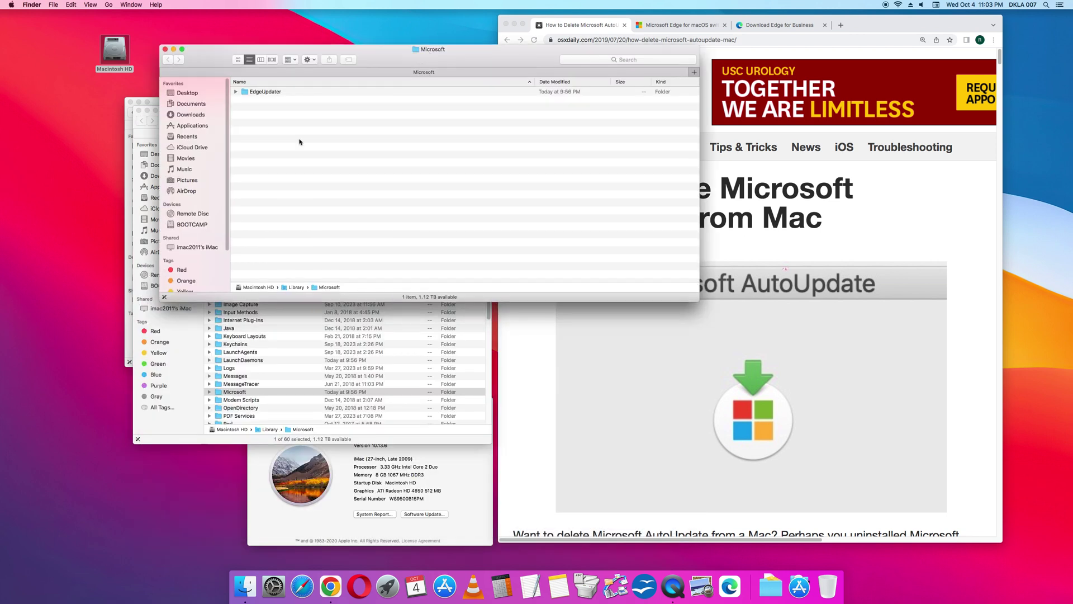
left_click(235, 92)
left_click(244, 101)
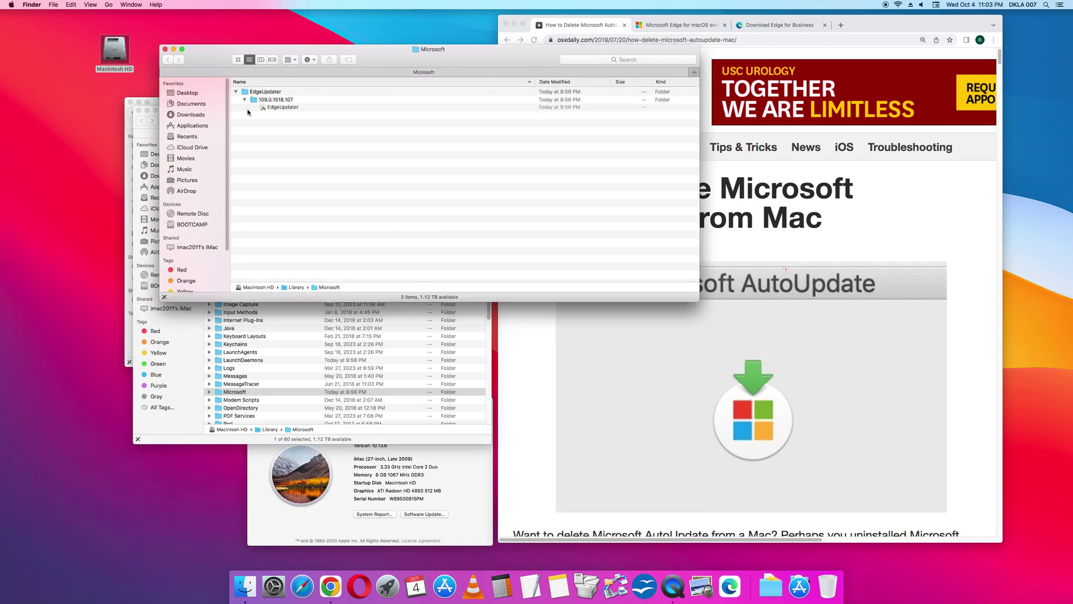
left_click(285, 109)
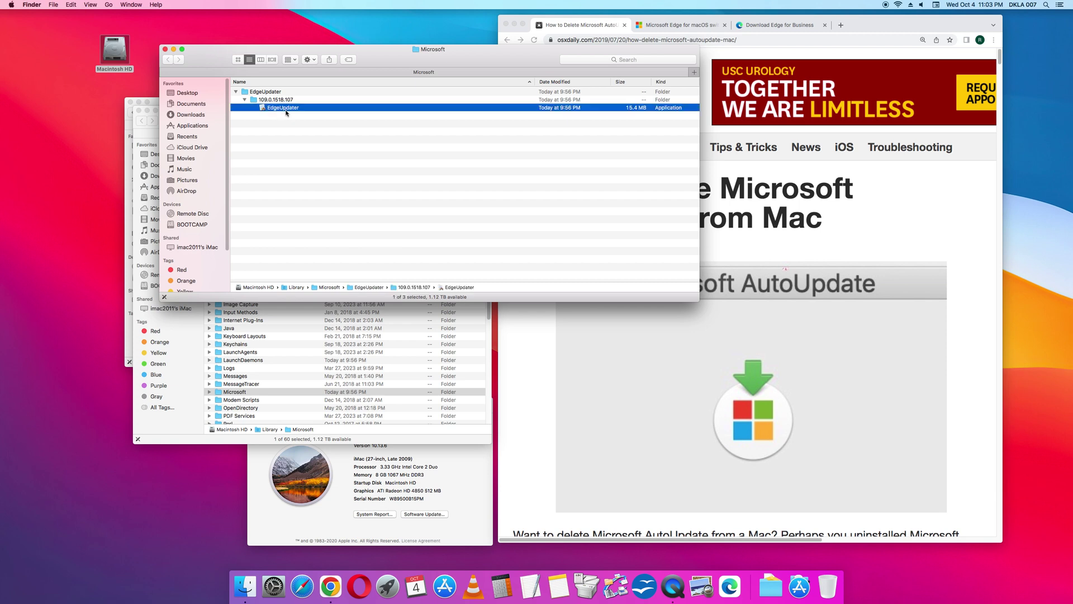
left_click(283, 132)
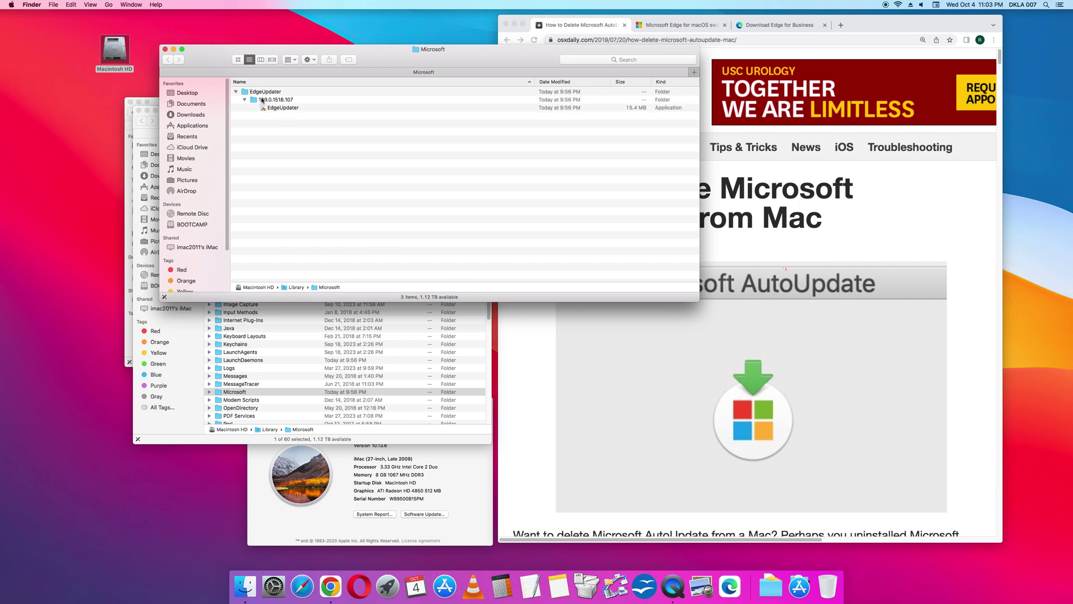
- Dismiss the EdgeUpdater menu, narrow the Microsoft window, and close it without deleting
right_click(249, 93)
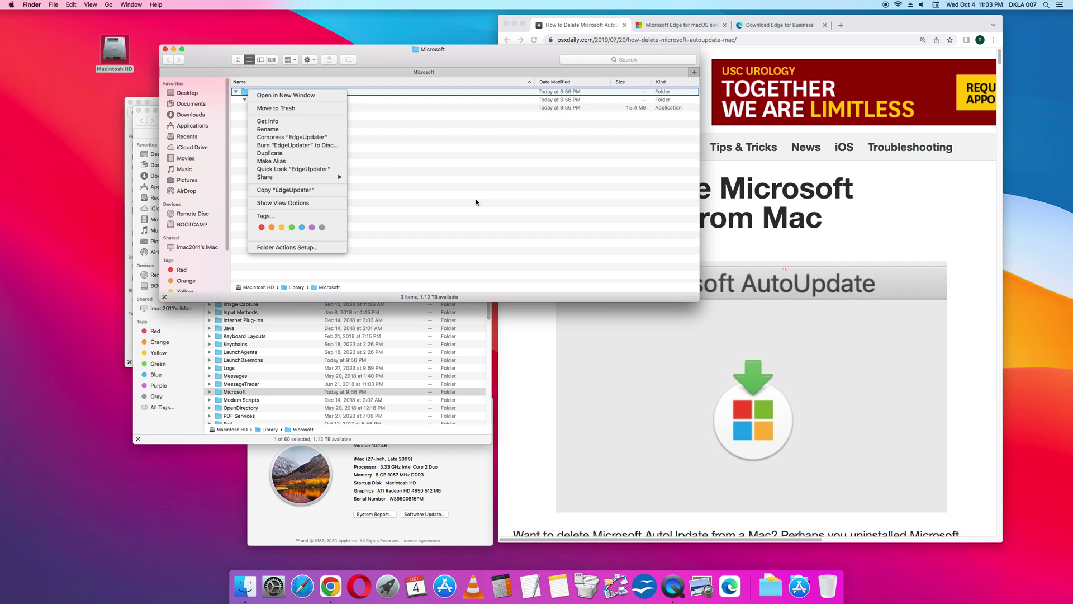
left_click(692, 295)
left_click_drag(696, 299, 486, 300)
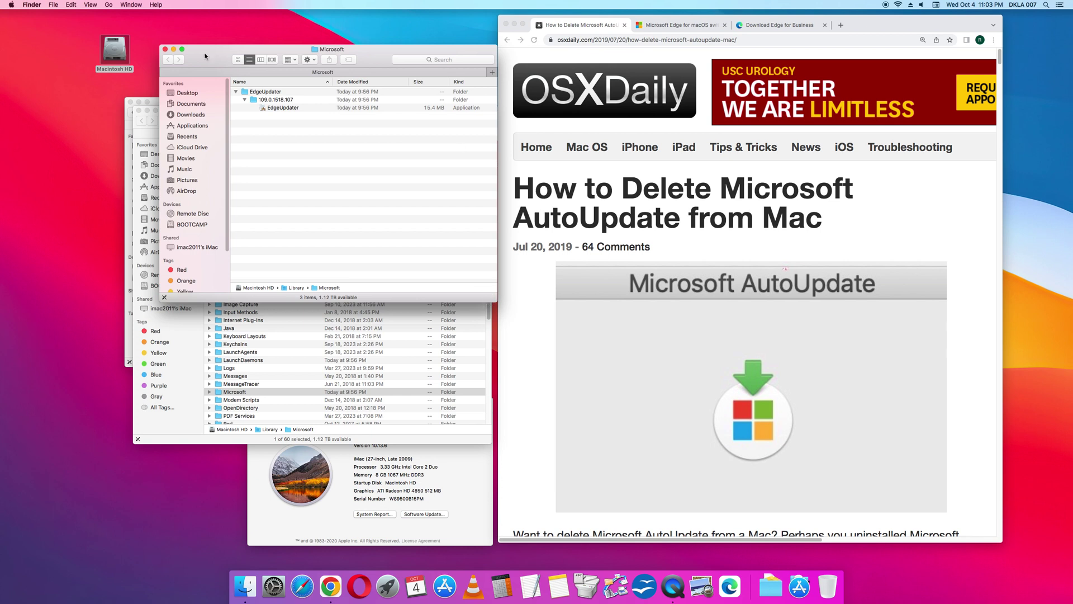
left_click(165, 49)
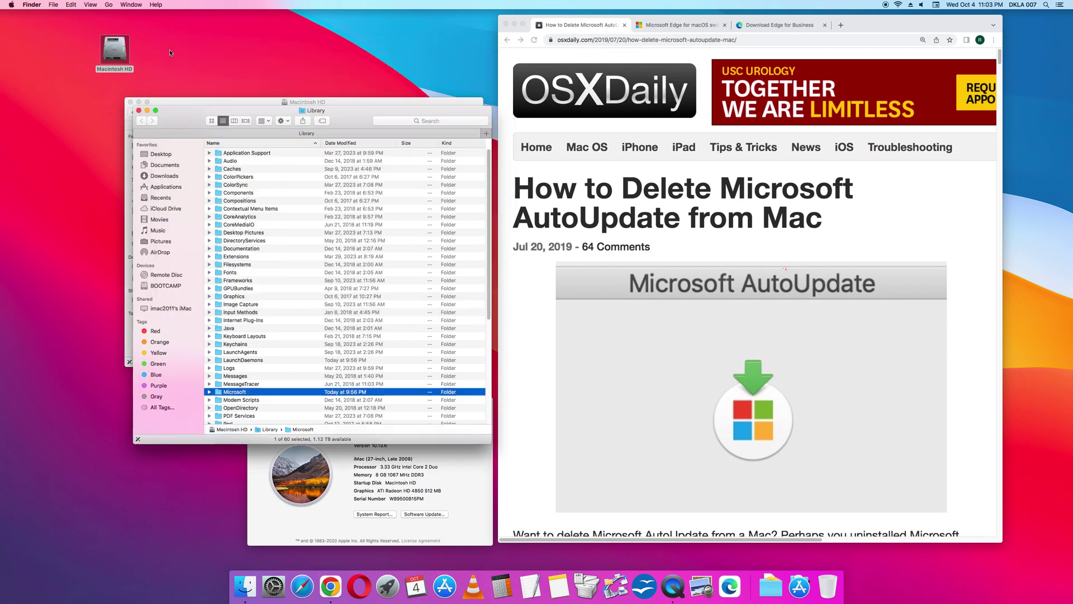
- Close the Library window, leaving Macintosh HD with Applications, Library, System and Users
left_click(138, 110)
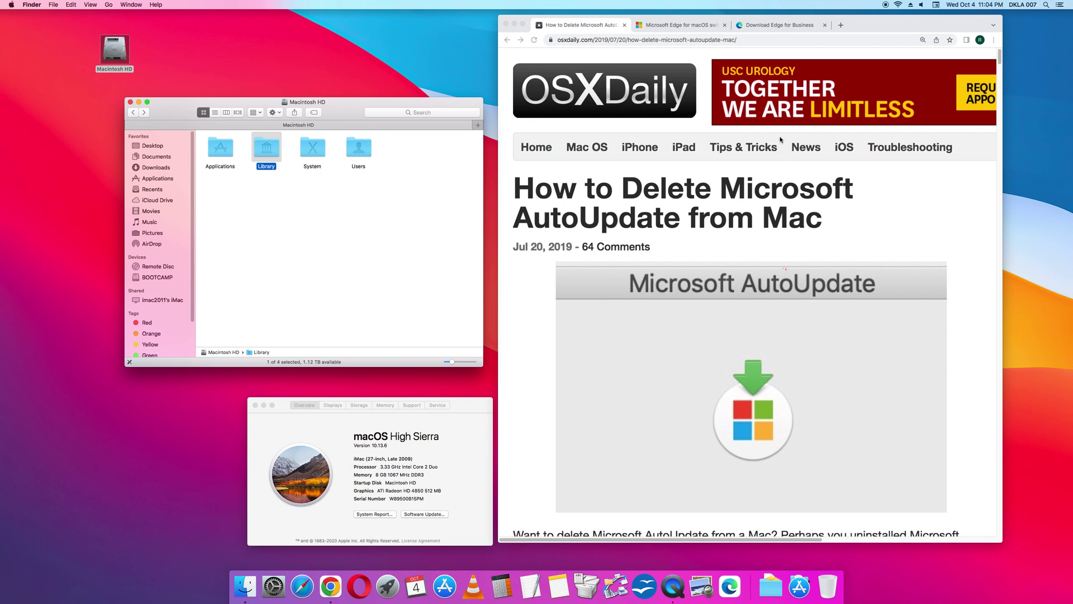
left_click(689, 28)
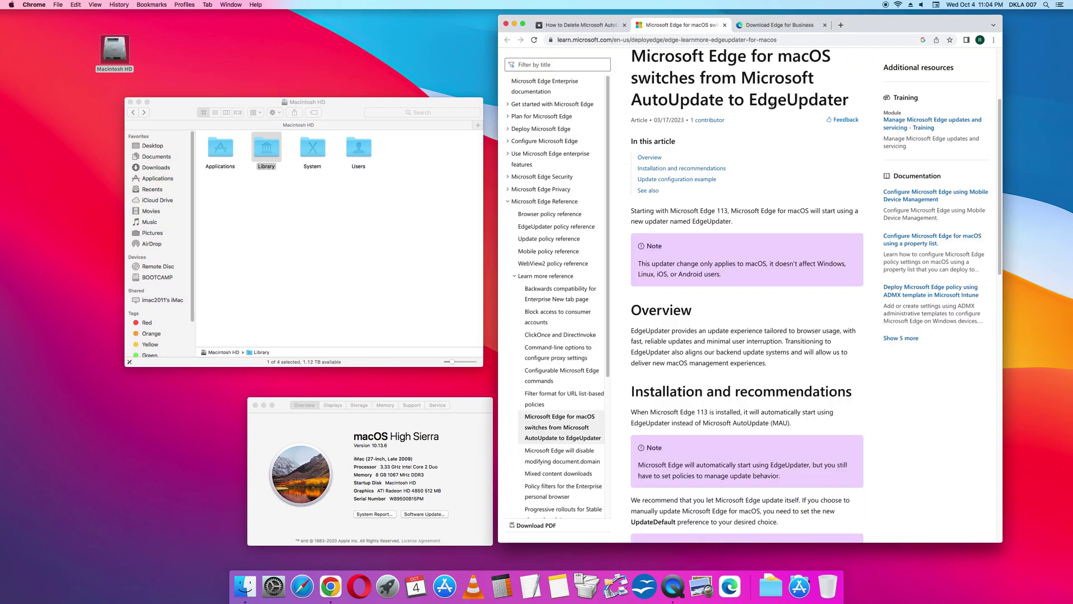
left_click(582, 29)
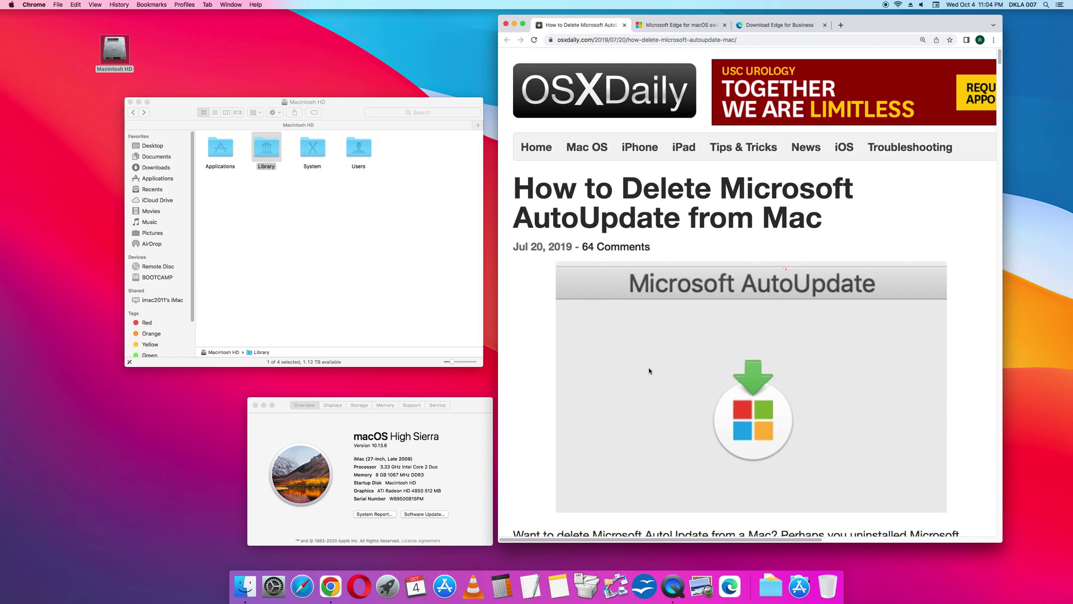
left_click(664, 28)
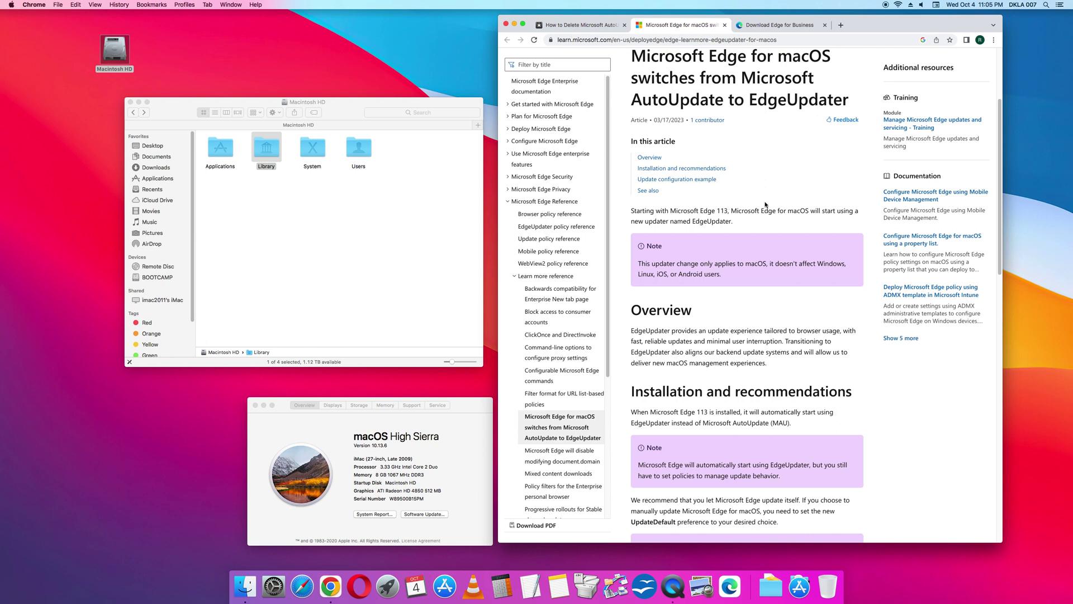
left_click(350, 271)
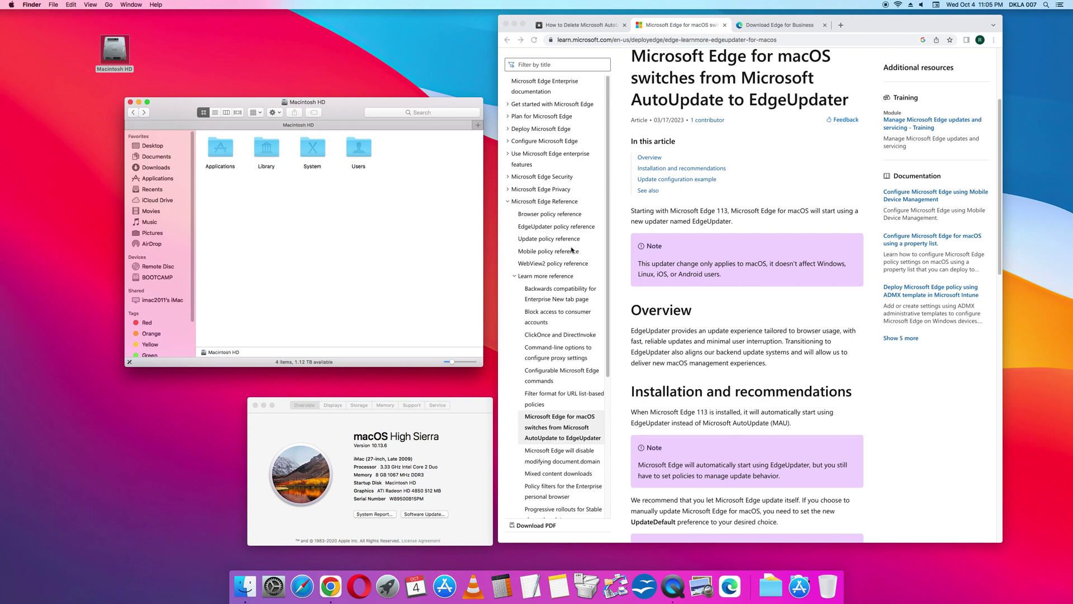
left_click(567, 24)
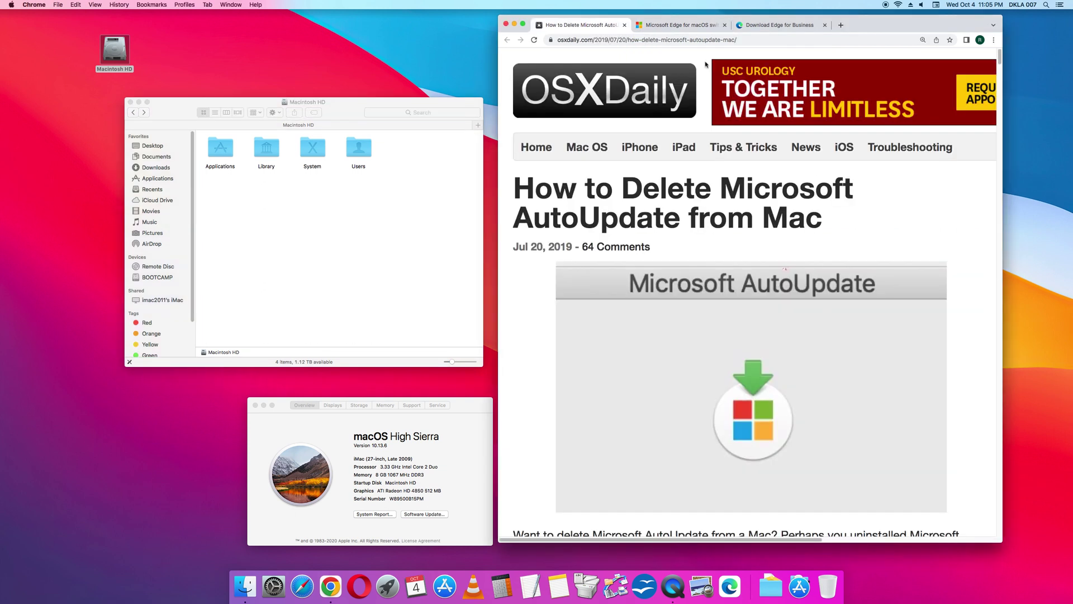
key("ctrl+Tab")
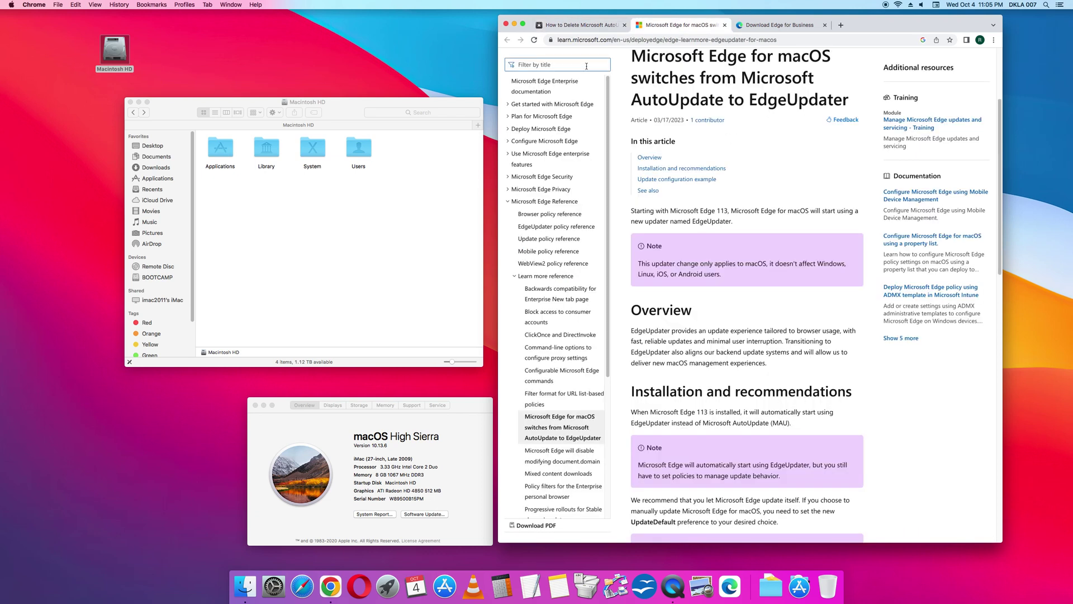
left_click(577, 30)
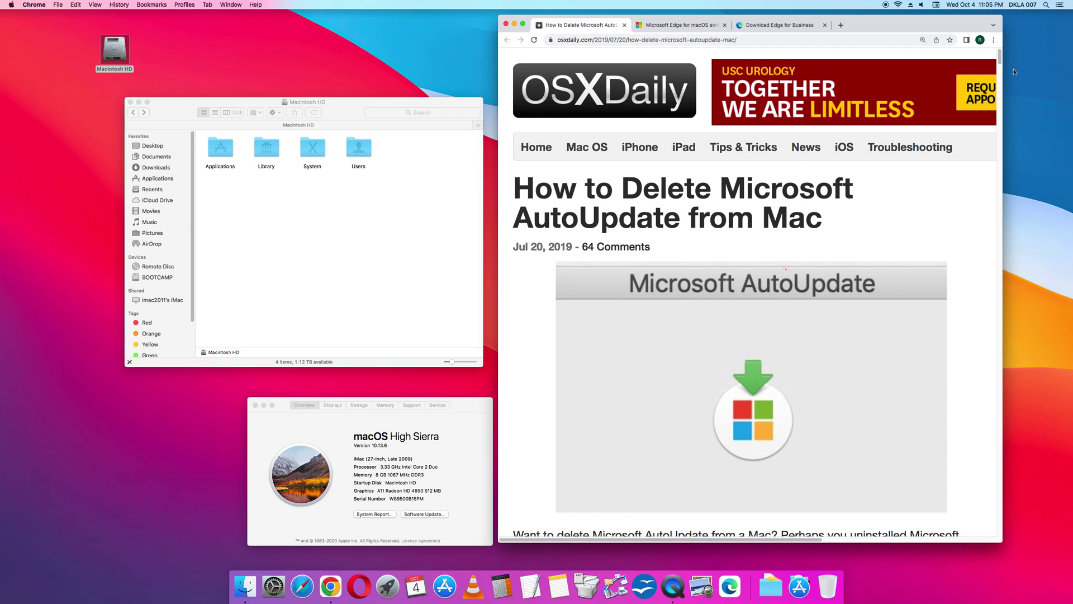
- Scroll the OSXDaily article to its 'How to Remove Microsoft AutoUpdate from MacOS' section
left_click_drag(1002, 61, 1001, 87)
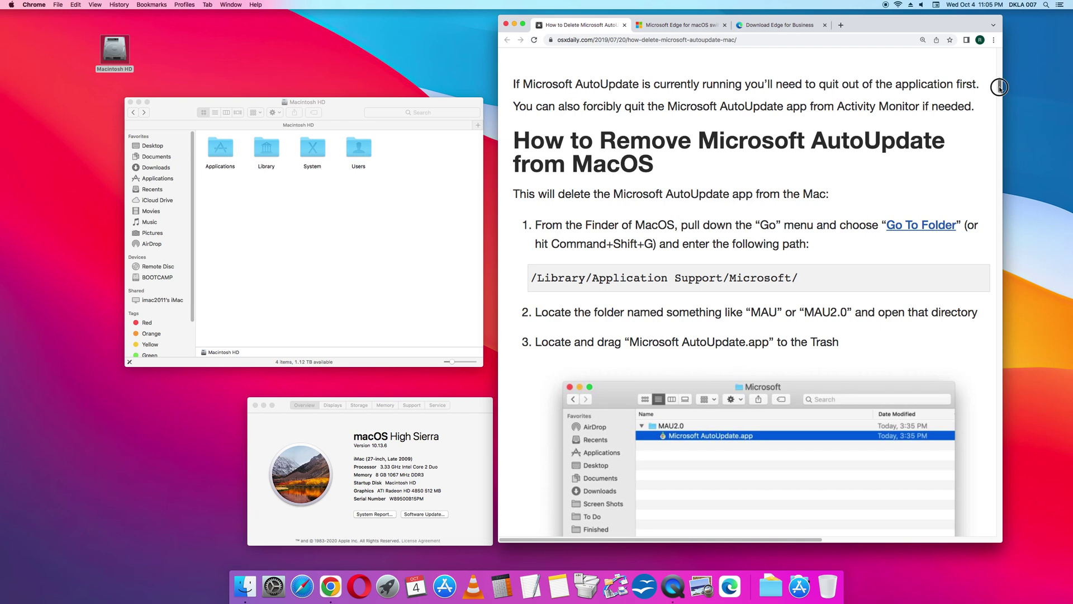
scroll(1000, 89, "down", 4)
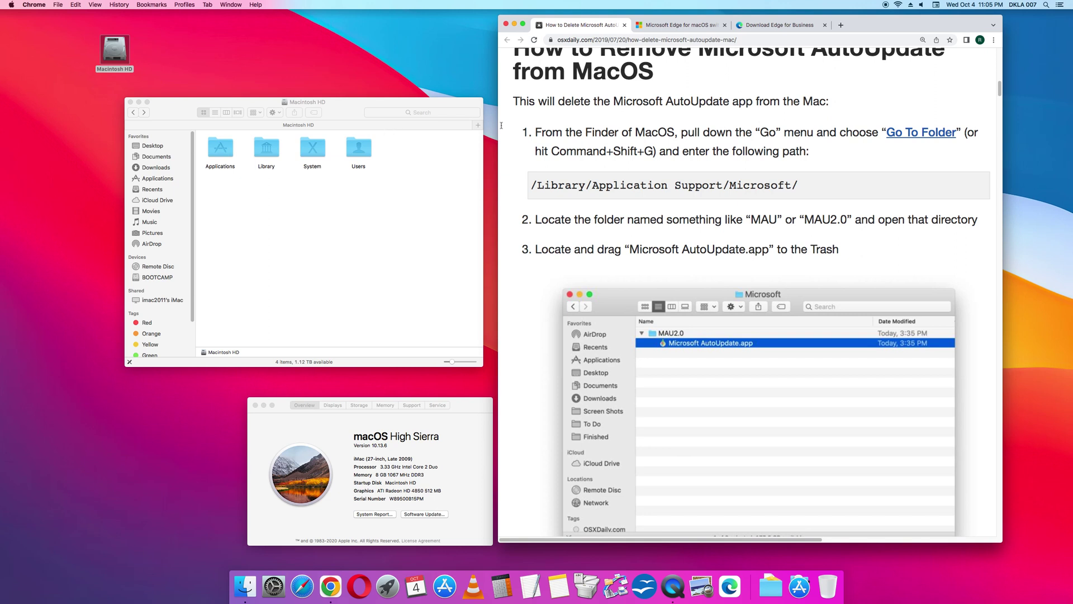
- Reopen Library from Macintosh HD in a separate window positioned near the screen top
double_click(116, 59)
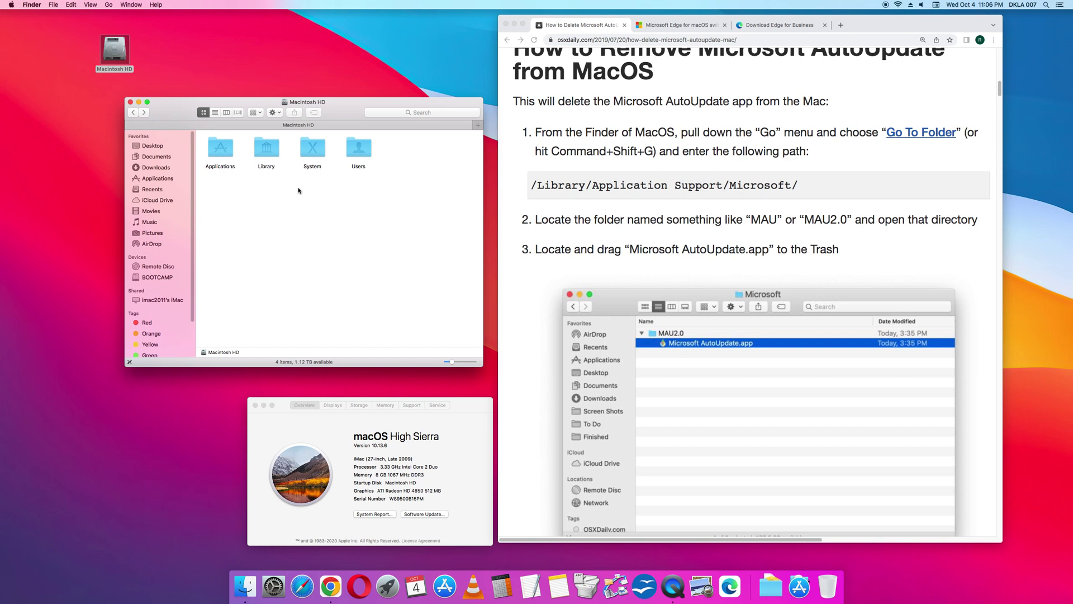
left_click(267, 156)
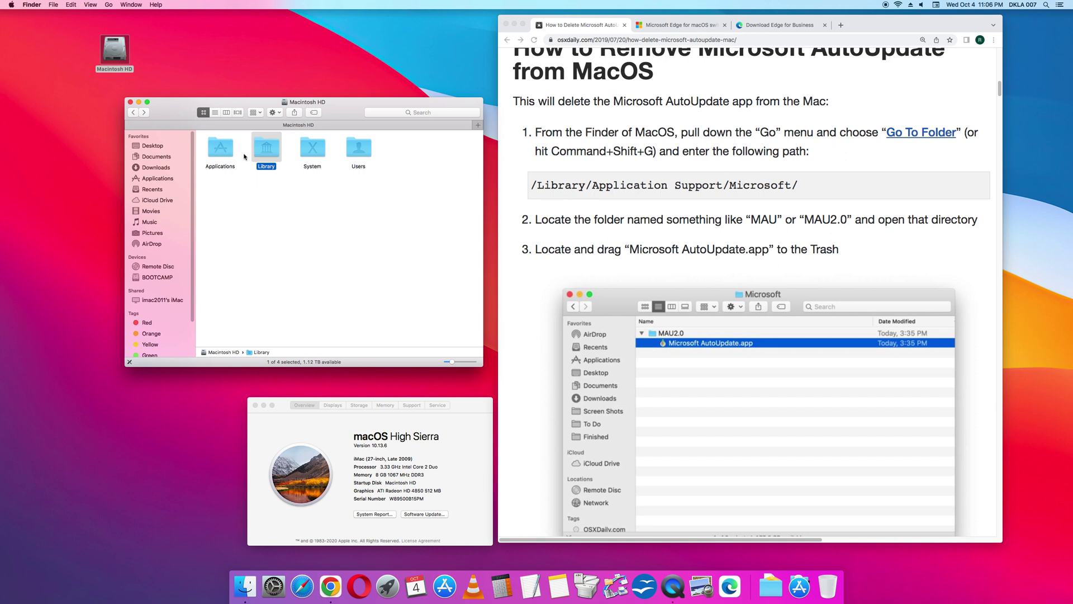
right_click(263, 150)
key("Escape")
key("ctrl+super+o")
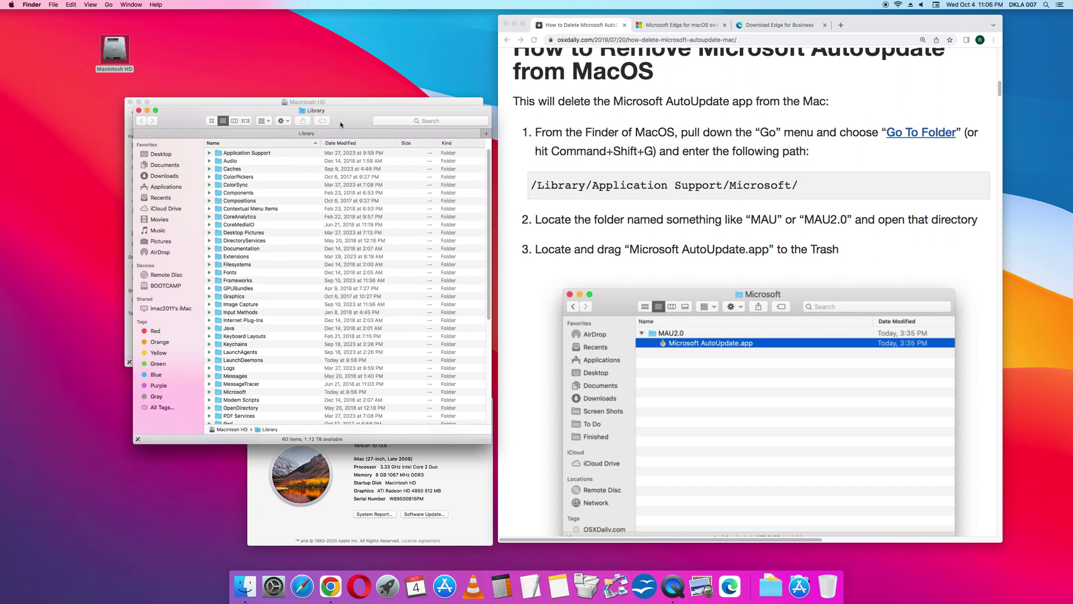
left_click_drag(341, 124, 527, 158)
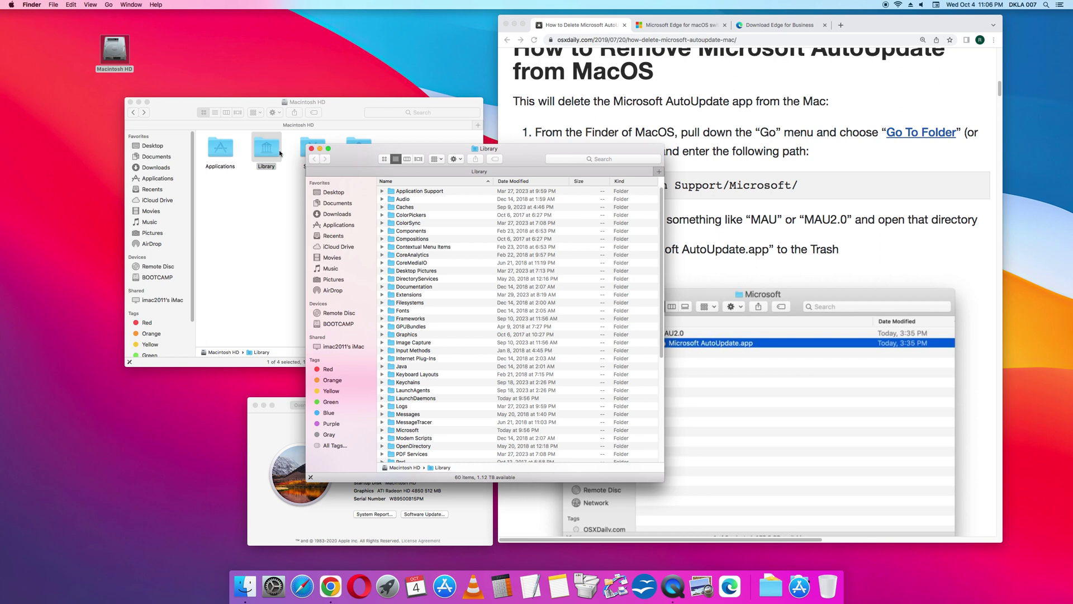
- Open Library's Microsoft folder in a new window with EdgeUpdater collapsed
left_click(414, 432)
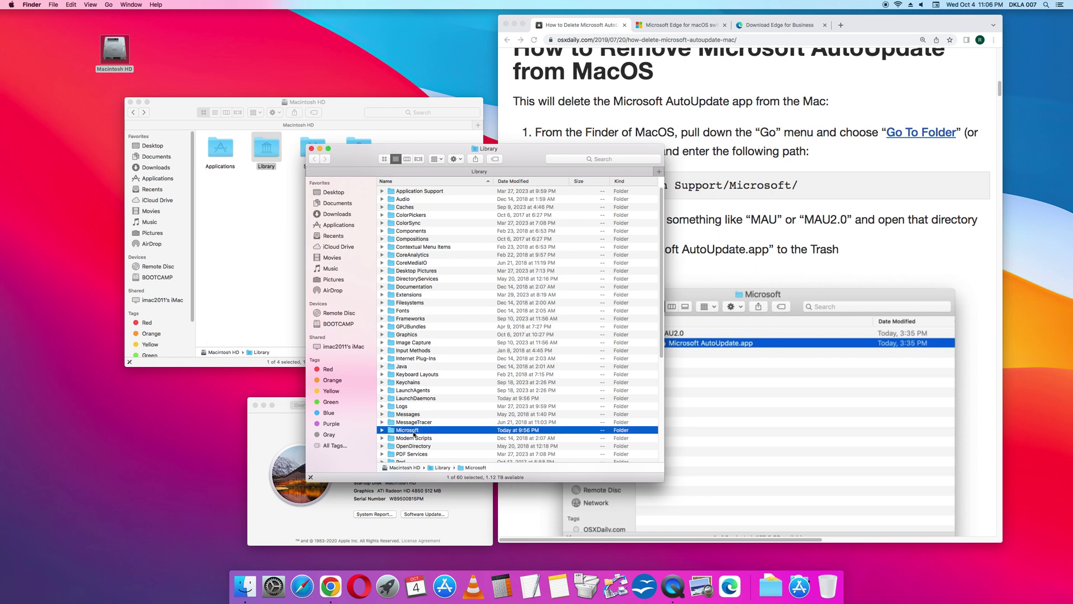
right_click(414, 434)
key("Escape")
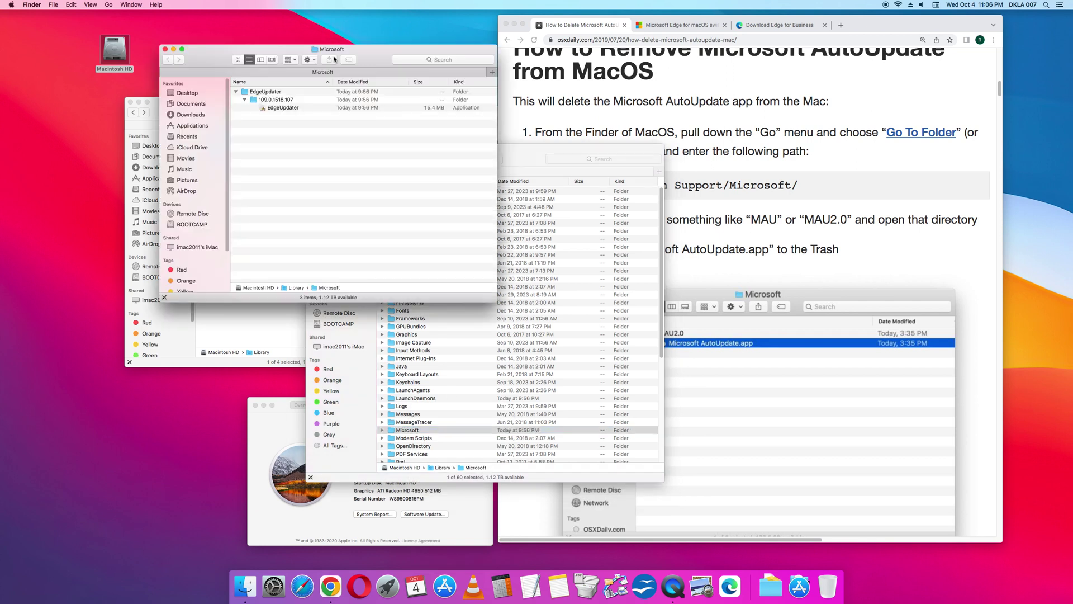
left_click(235, 92)
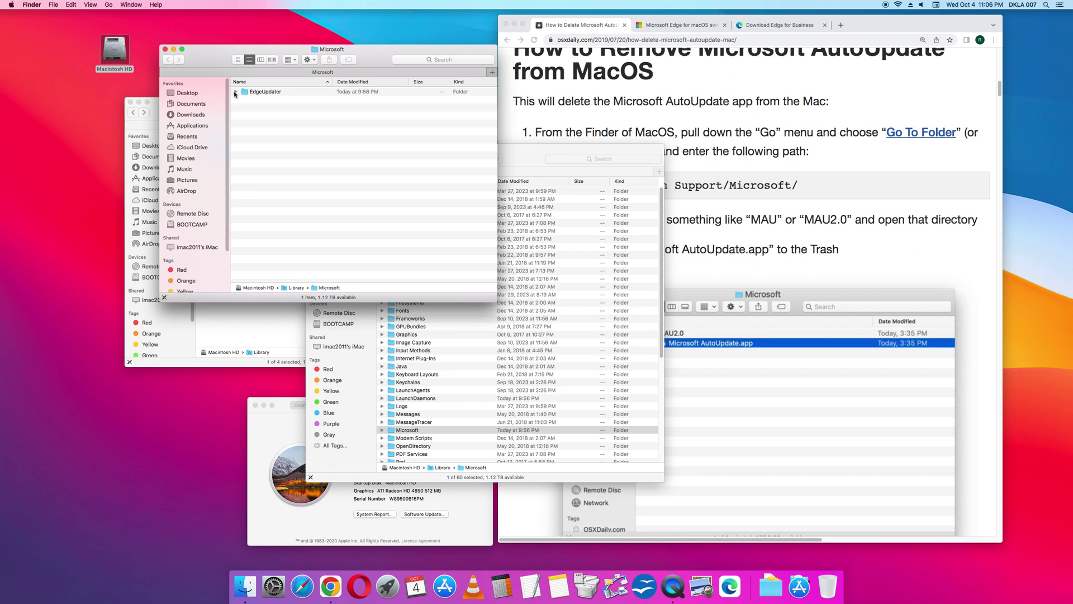
- Check the EdgeUpdater name in the Edge article title, then return to the OSXDaily instructions
left_click(712, 26)
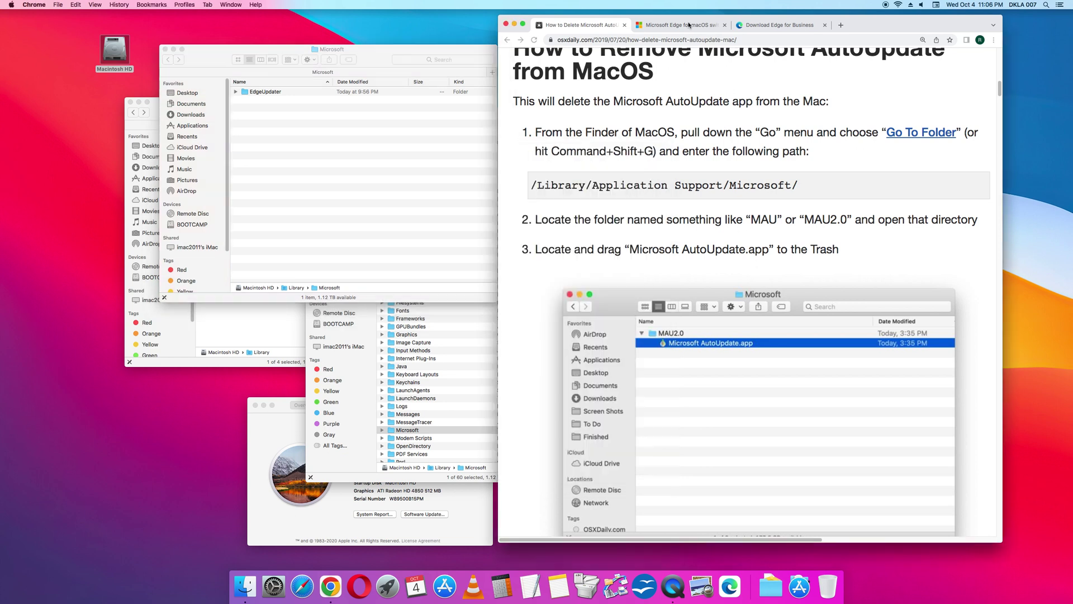
left_click(712, 26)
left_click_drag(749, 100, 844, 113)
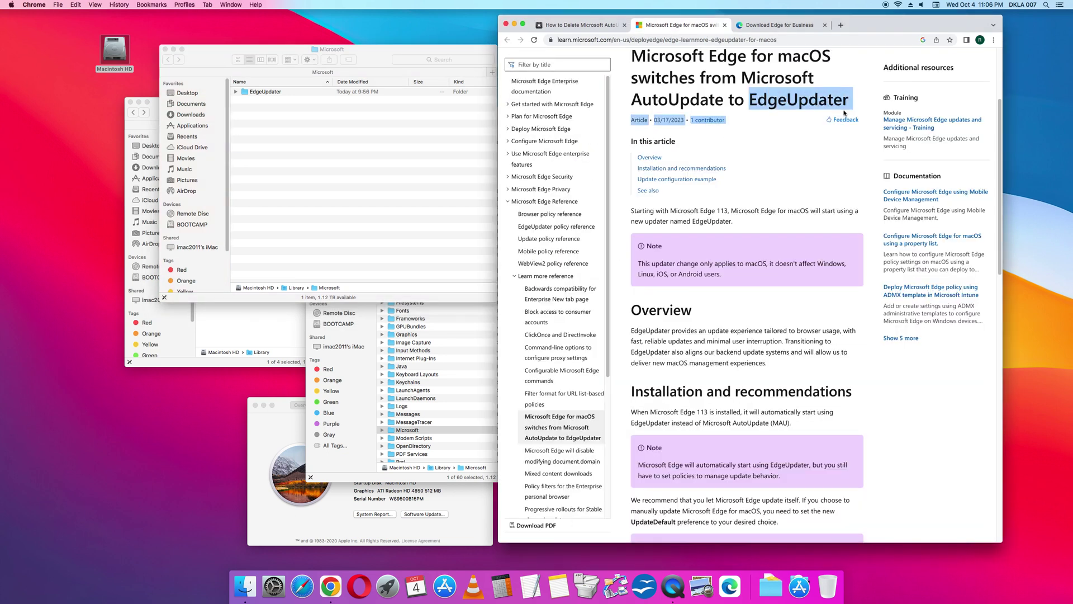
left_click(584, 25)
- Expand EdgeUpdater, view 109.0.1518.107 as icons, select the EdgeUpdater app, and go back
left_click(313, 125)
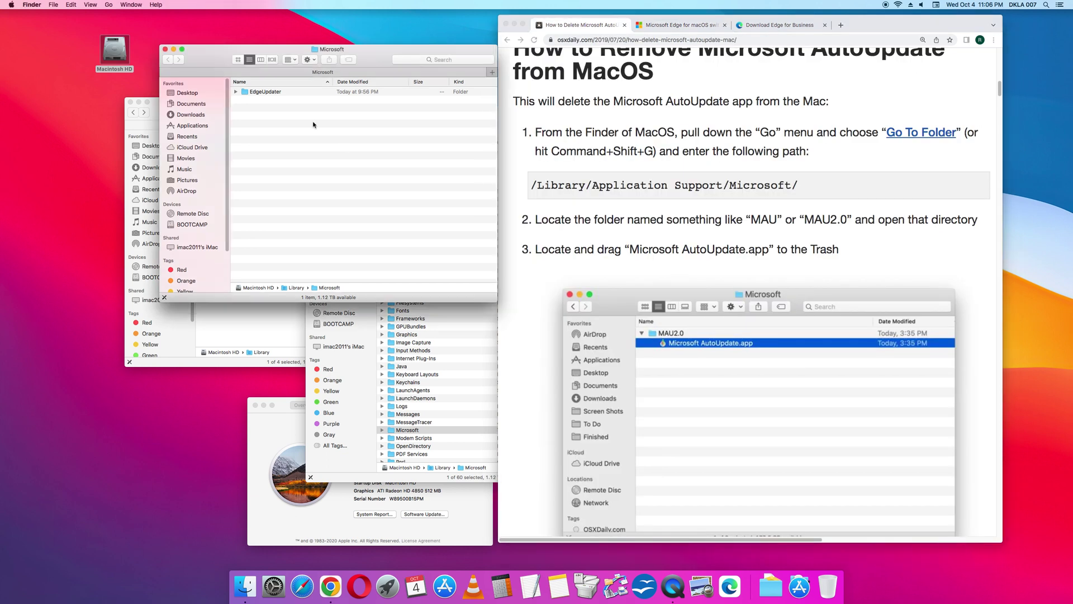
left_click(236, 92, "alt")
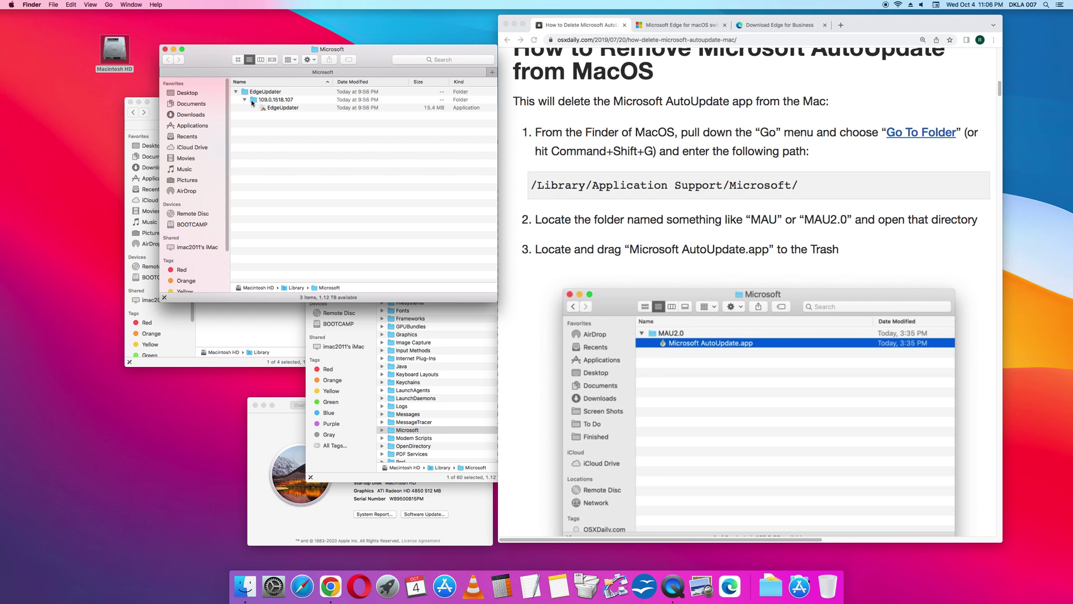
left_click(262, 108)
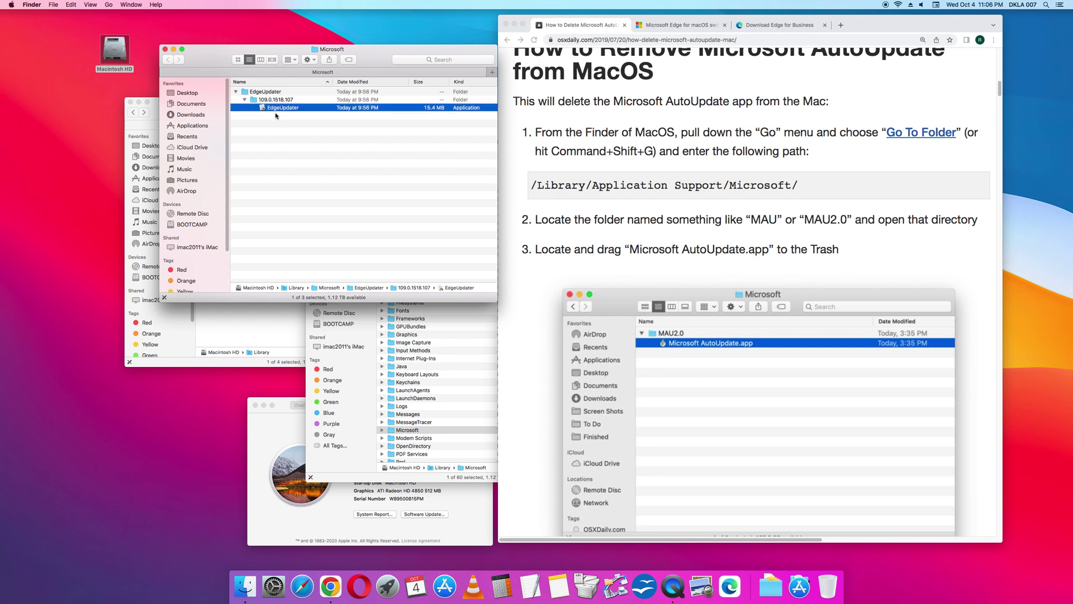
double_click(258, 100)
left_click(90, 5)
left_click(99, 15)
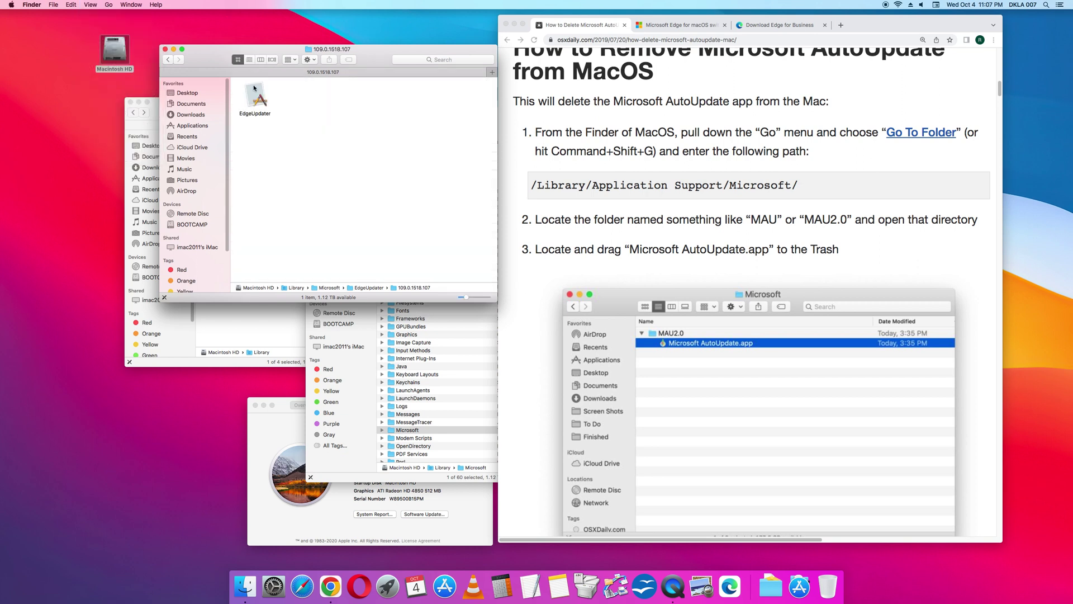
left_click(258, 102)
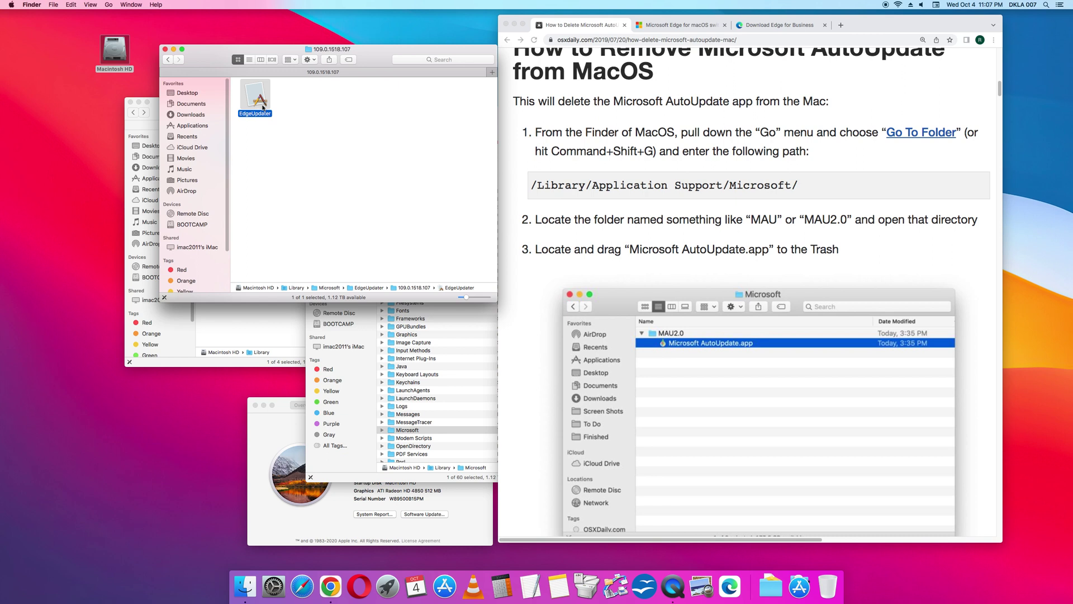
left_click(168, 61)
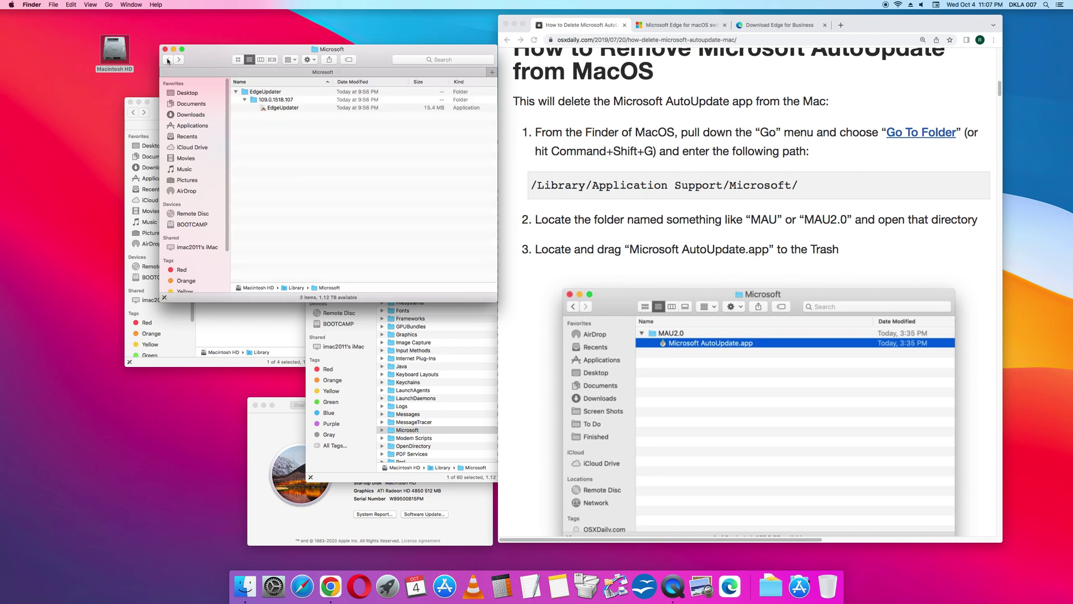
- Move the EdgeUpdater folder to the Trash, authenticating with the administrator password
left_click(243, 94)
right_click(244, 96)
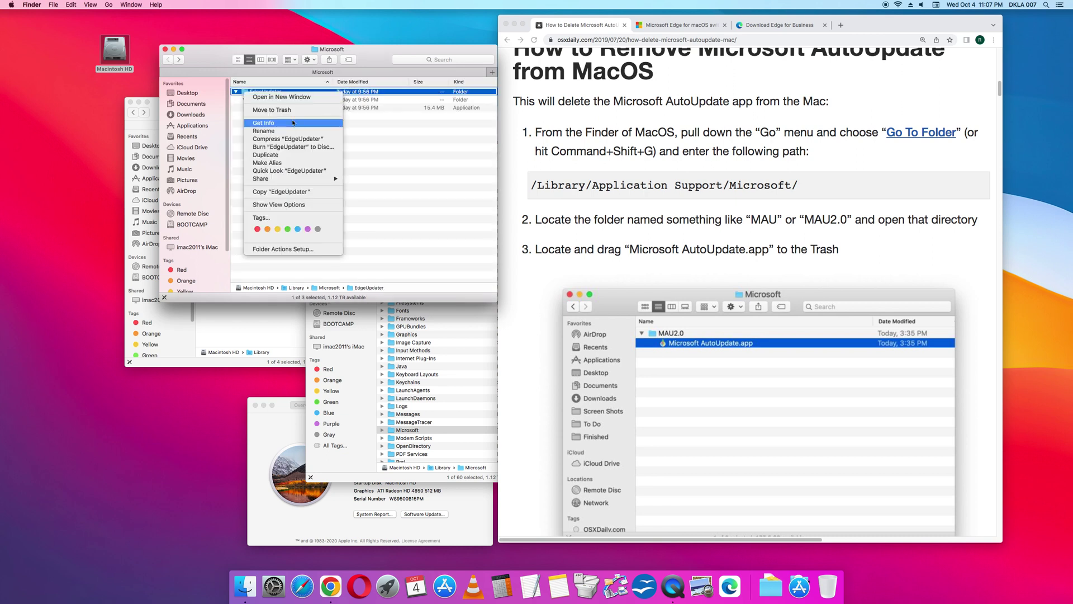
key("Escape")
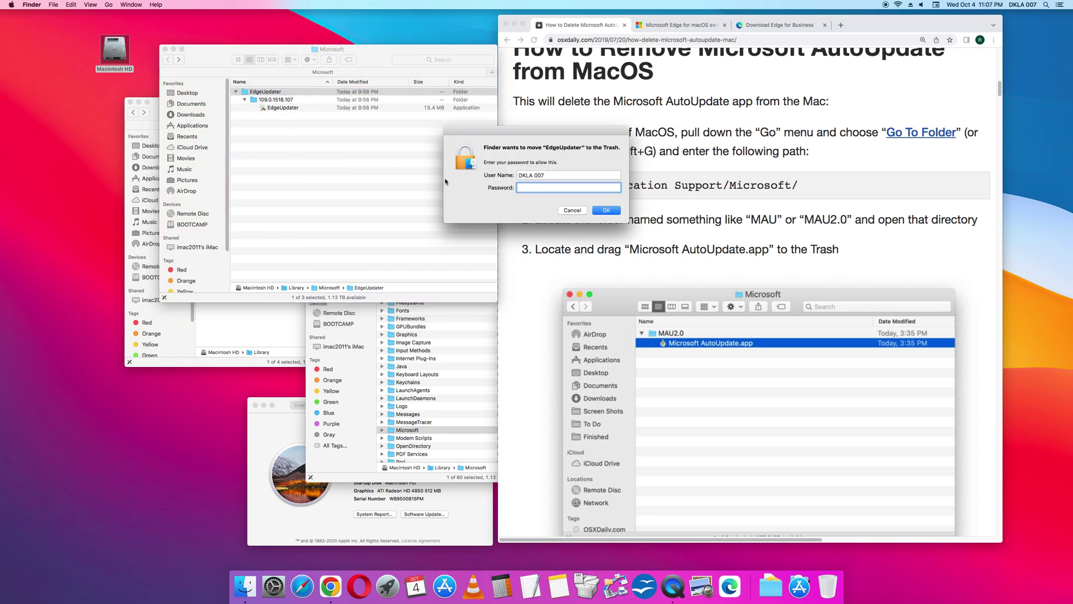
type("••••")
key("BackSpace")
key("BackSpace")
type("•••••••")
left_click(591, 211)
type("•••••")
left_click(613, 213)
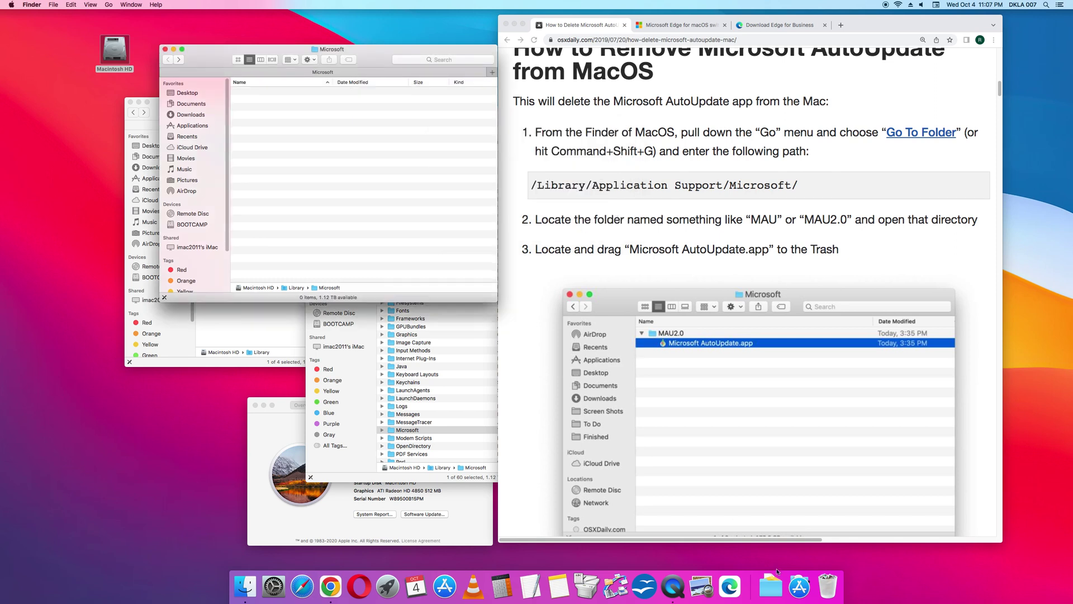
- Empty the Trash, confirming the permanent erase
left_click(826, 585)
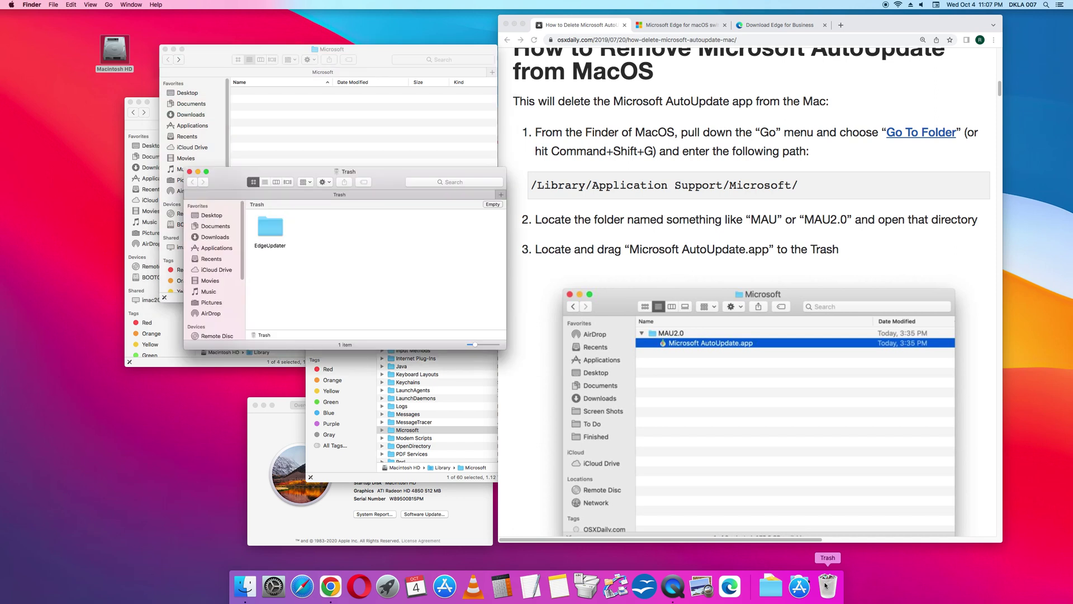
left_click(492, 205)
left_click(592, 186)
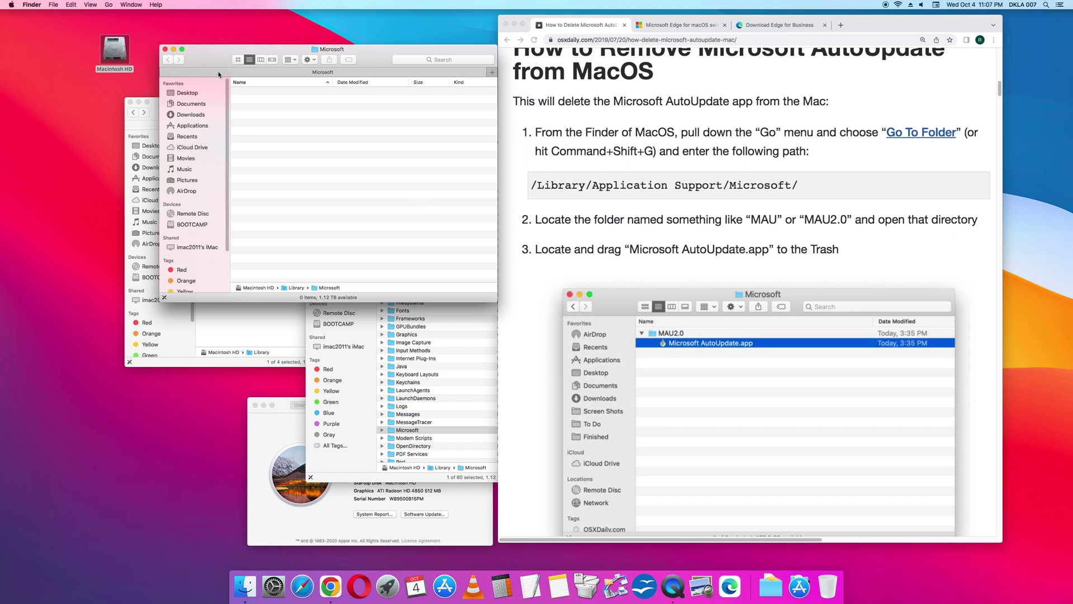
- Browse Macintosh HD > Library > Microsoft to confirm the folder holds 0 items
left_click(165, 49)
left_click(353, 109)
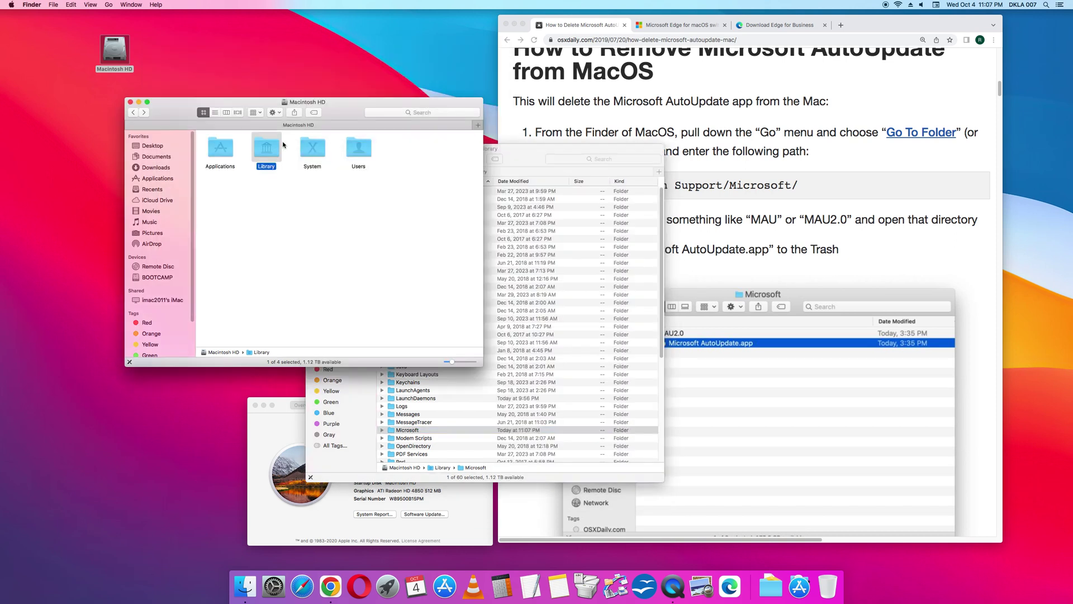
double_click(271, 148)
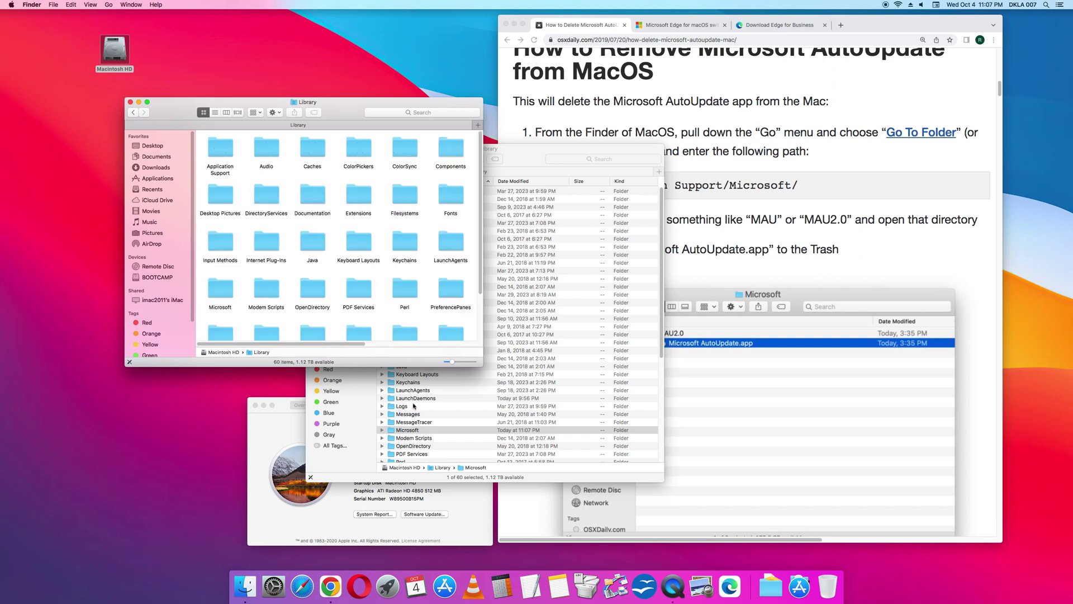
double_click(227, 294)
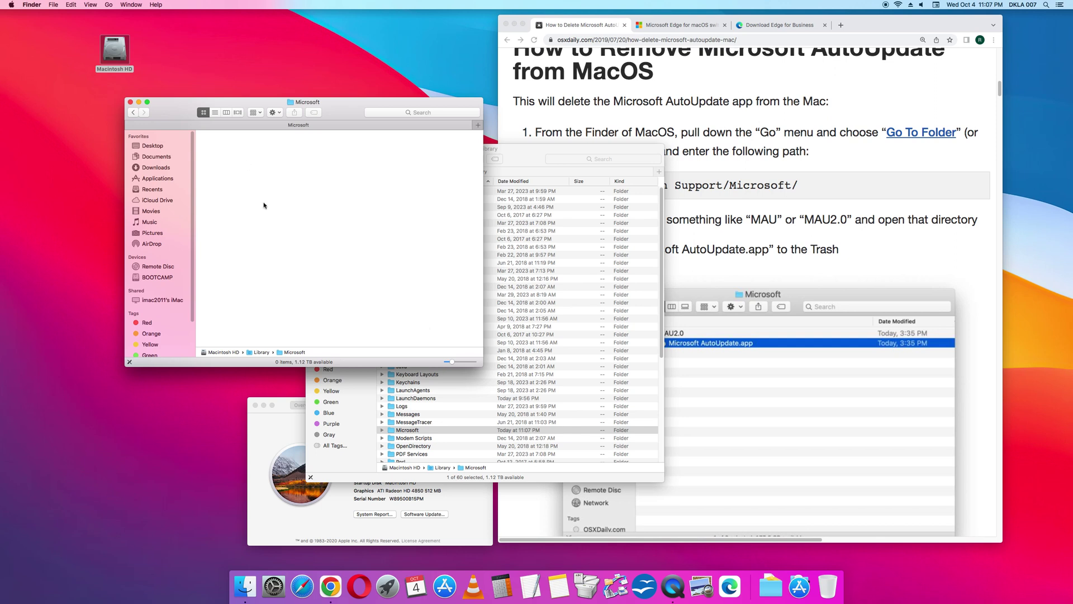
right_click(730, 587)
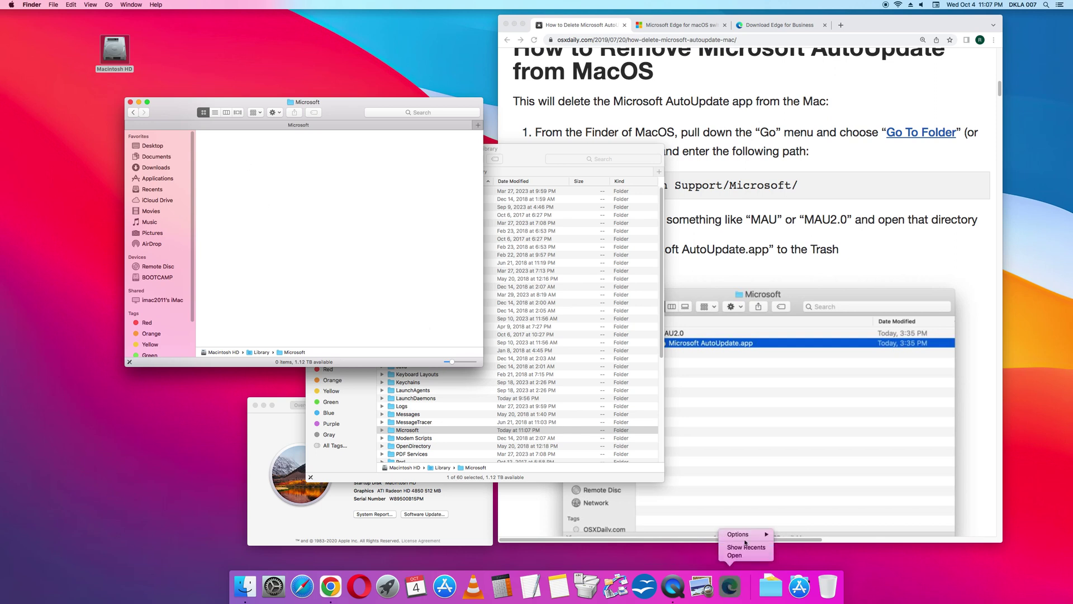
mouse_move(748, 536)
left_click(334, 315)
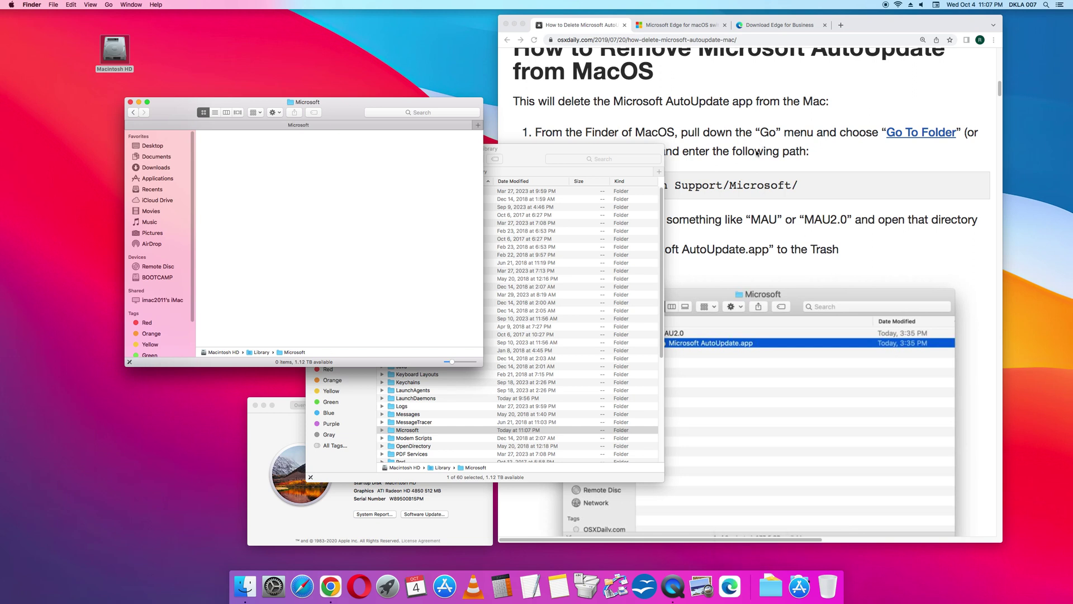
- Highlight 'Microsoft AutoUpdate' in the Chrome article title, then switch to the Edge for macOS article
scroll(757, 154, "up", 3)
left_click(865, 150)
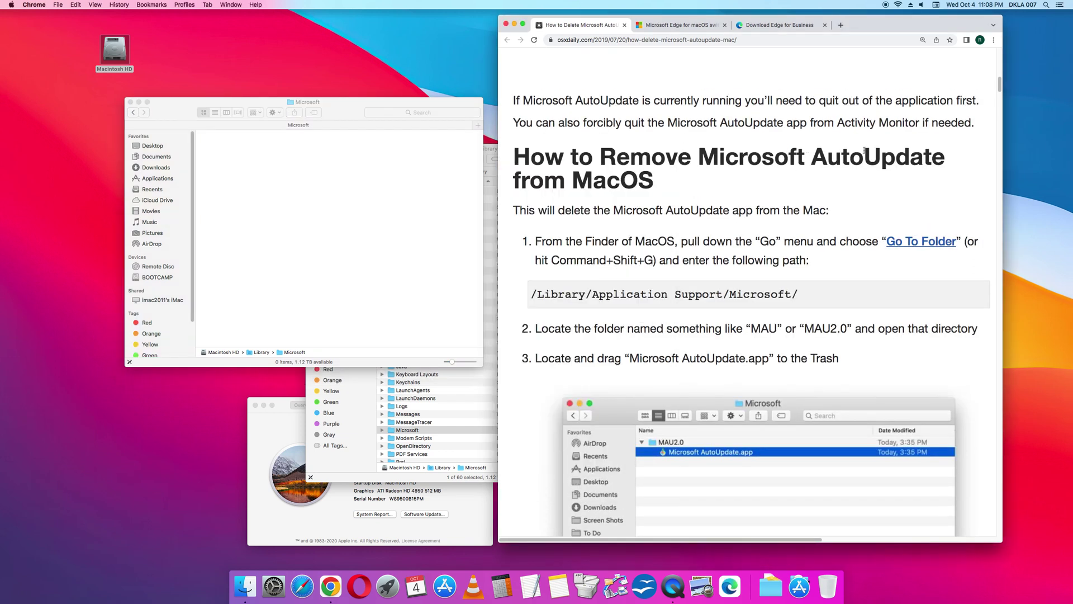
scroll(708, 171, "up", 15)
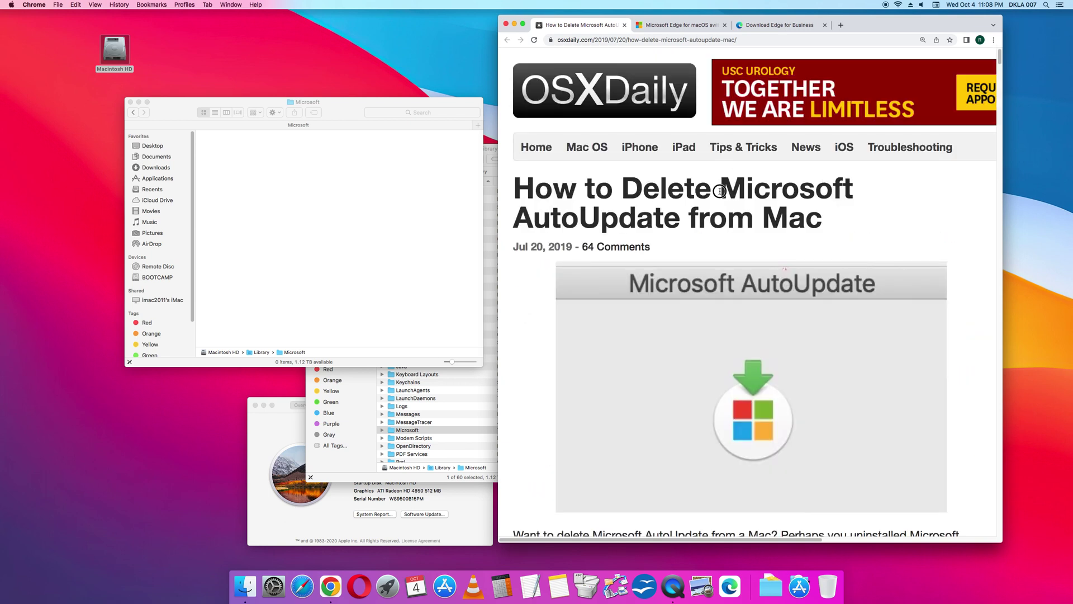
left_click_drag(720, 191, 682, 215)
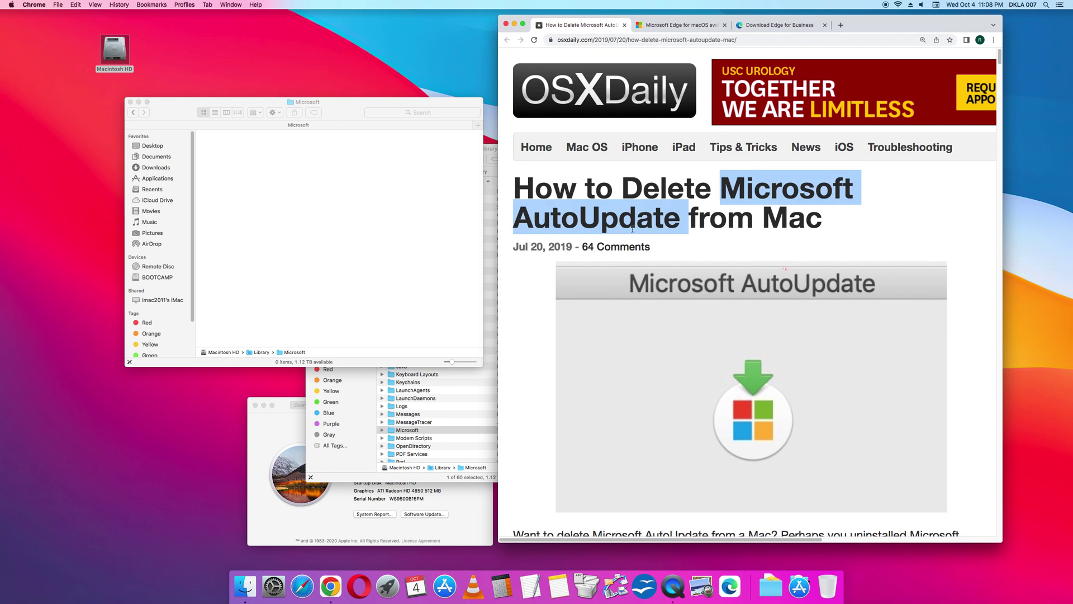
left_click(682, 27)
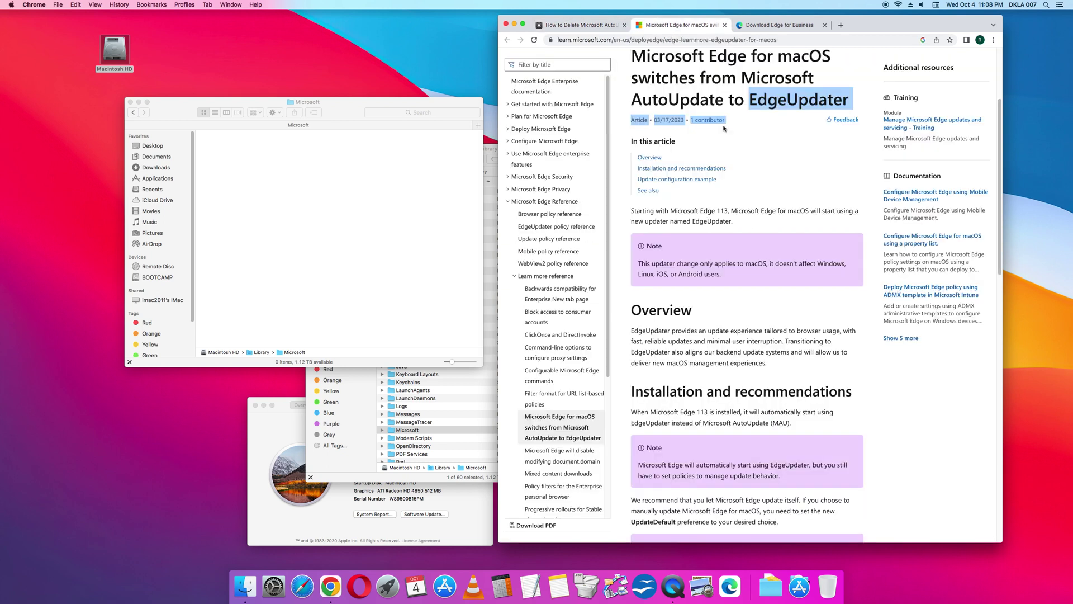